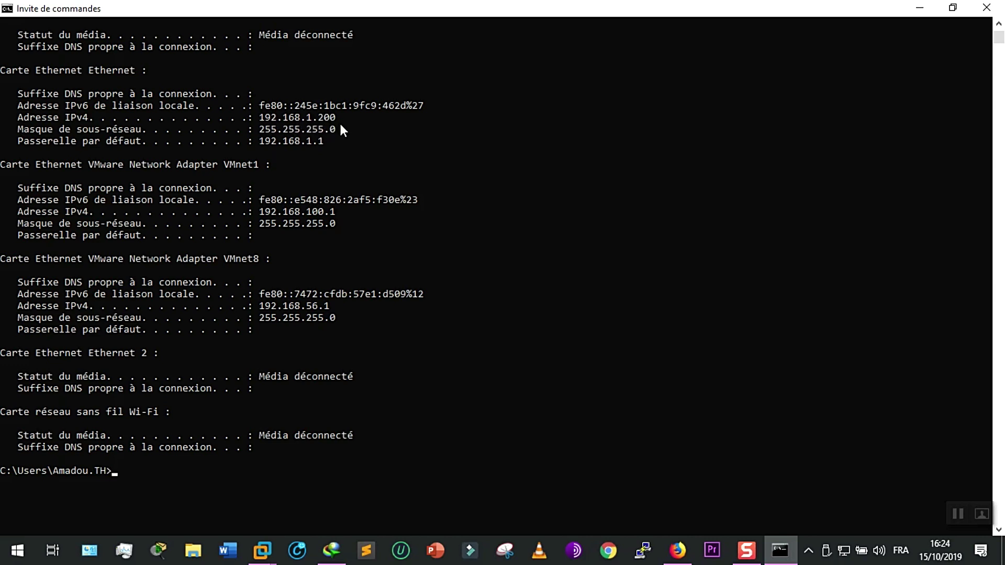
Step: Minimize the command prompt and open the properties of the PARTAGE folder on the desktop
left_click(917, 13)
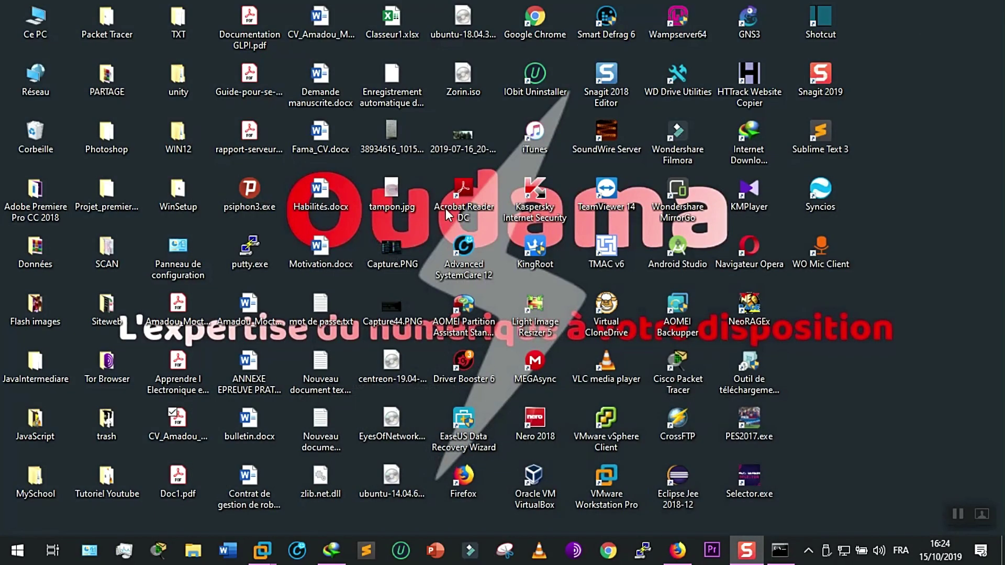
left_click(178, 79)
left_click(117, 89)
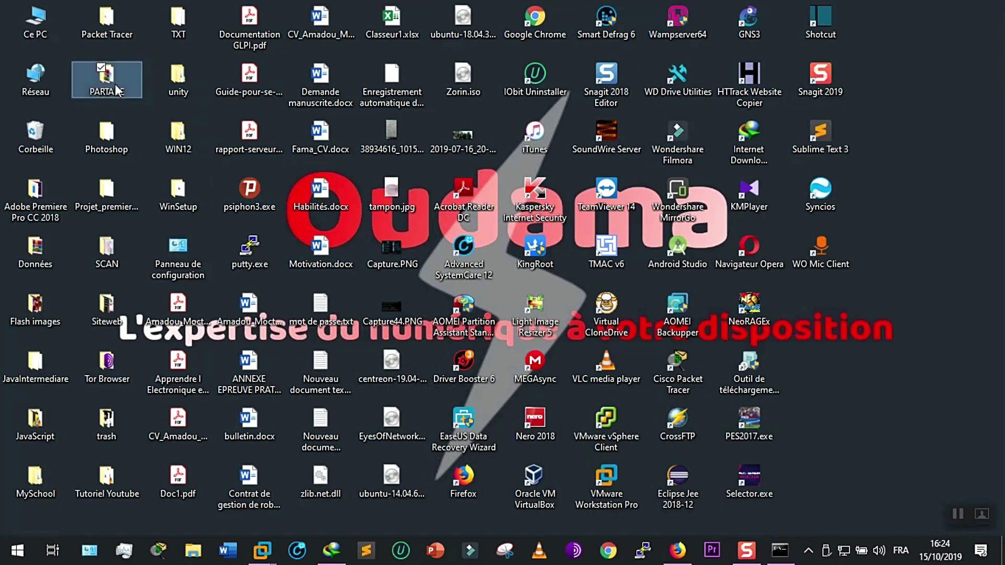
right_click(117, 90)
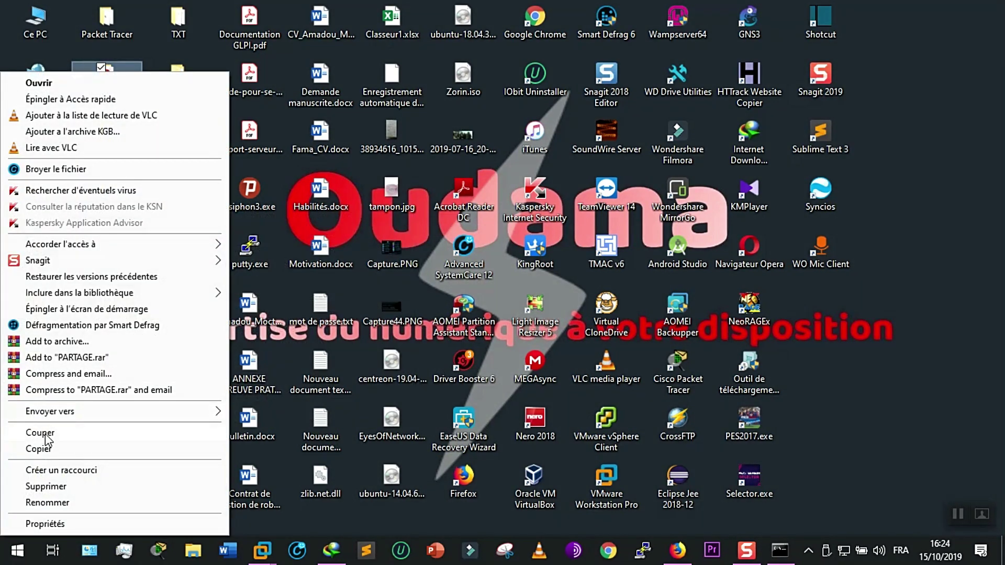
left_click(46, 523)
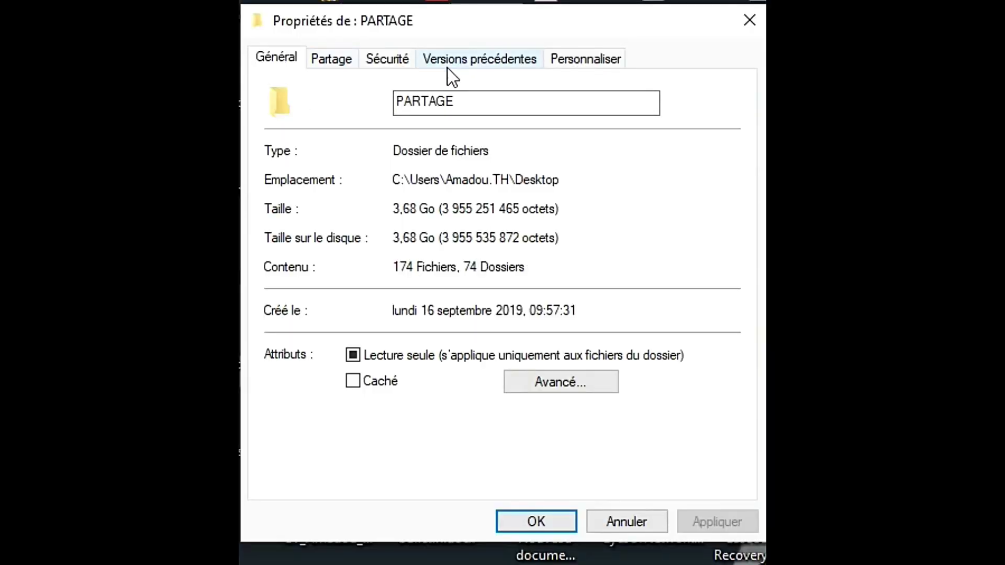
Step: Enable sharing of the PARTAGE folder in its advanced sharing settings
left_click(344, 63)
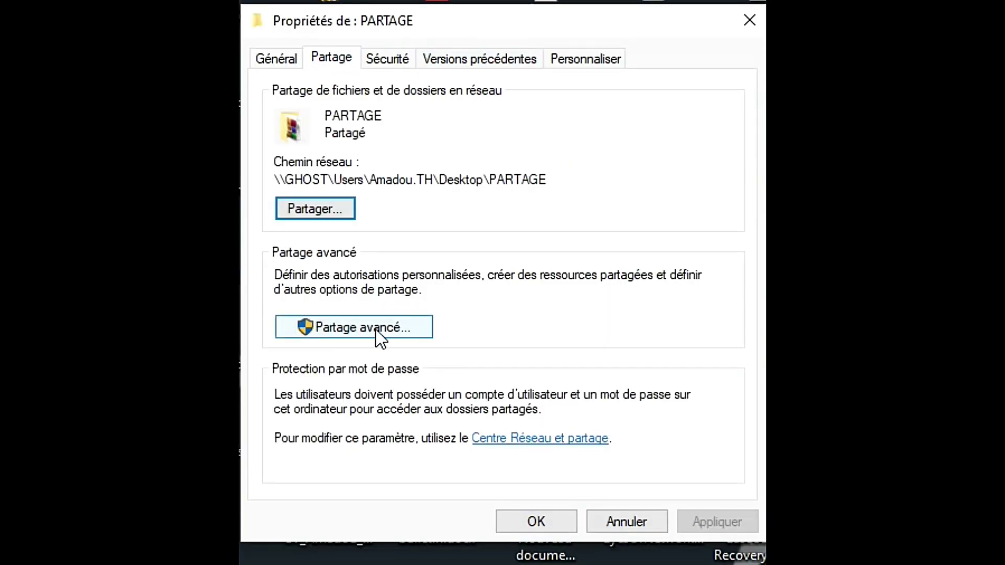
left_click(344, 325)
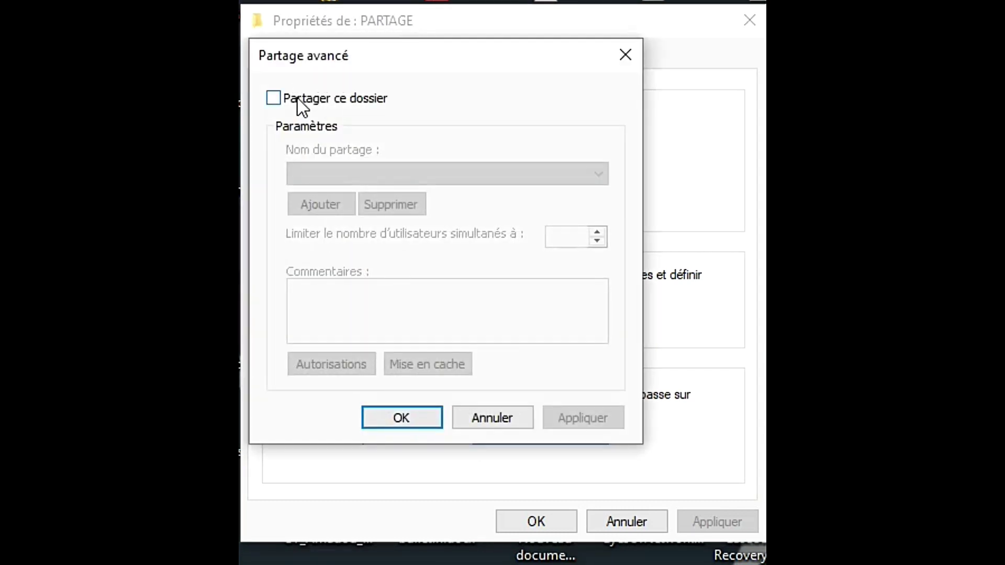
left_click(297, 99)
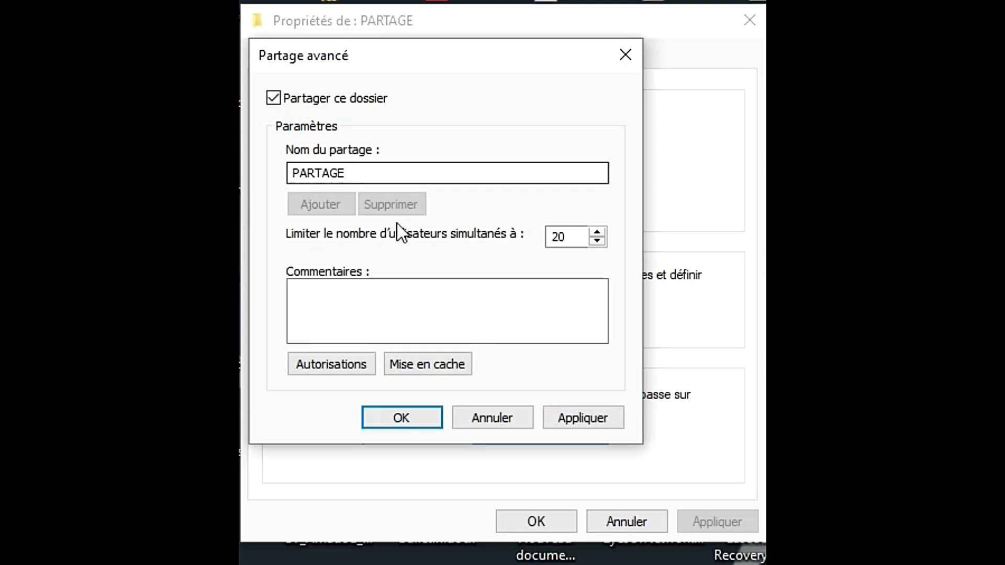
Step: Allow Modifier and Lecture but not Contrôle total for Tout le monde on the PARTAGE share, then apply and close the folder properties
left_click(345, 358)
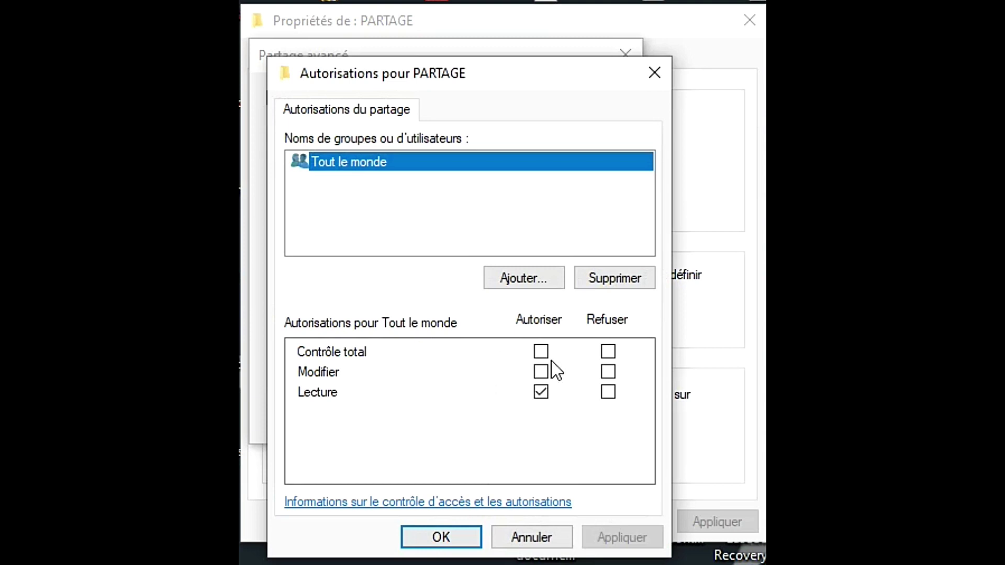
left_click(540, 351)
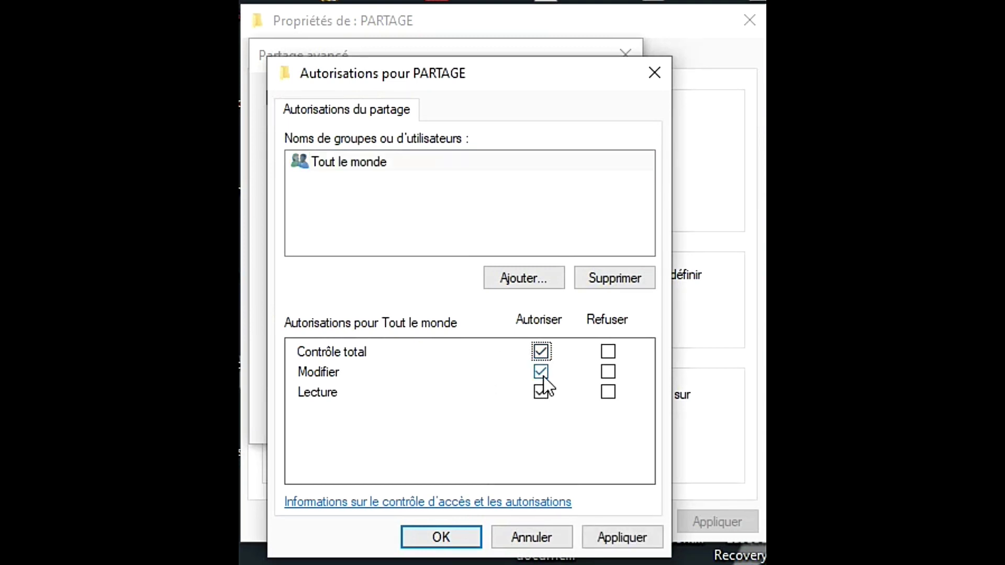
left_click(543, 356)
left_click(607, 354)
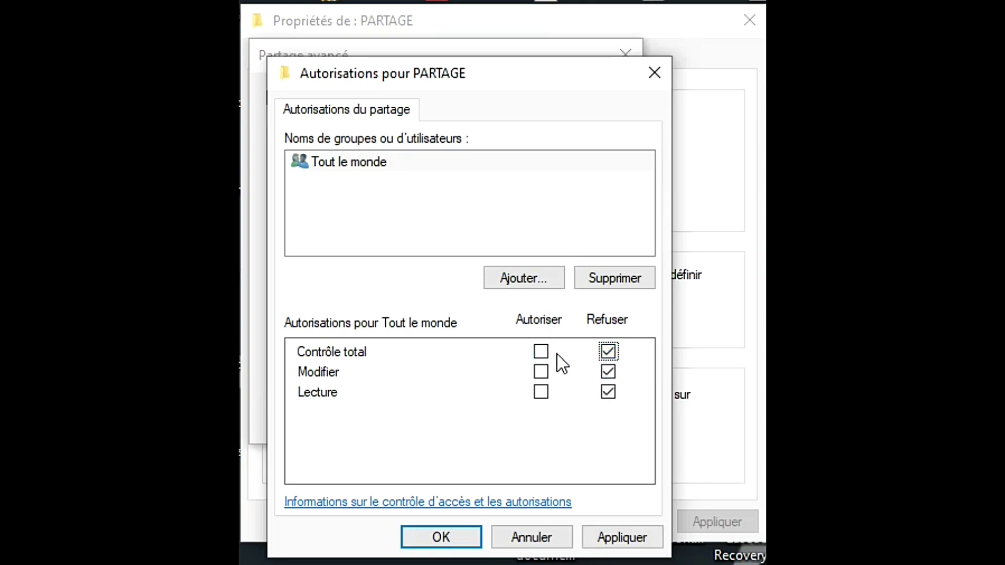
left_click(542, 353)
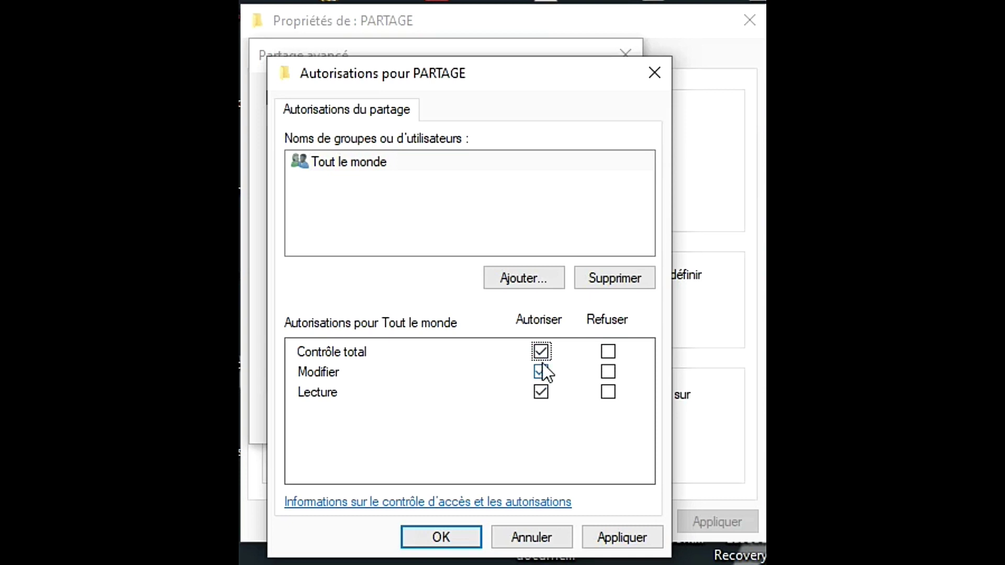
left_click(541, 353)
left_click(610, 534)
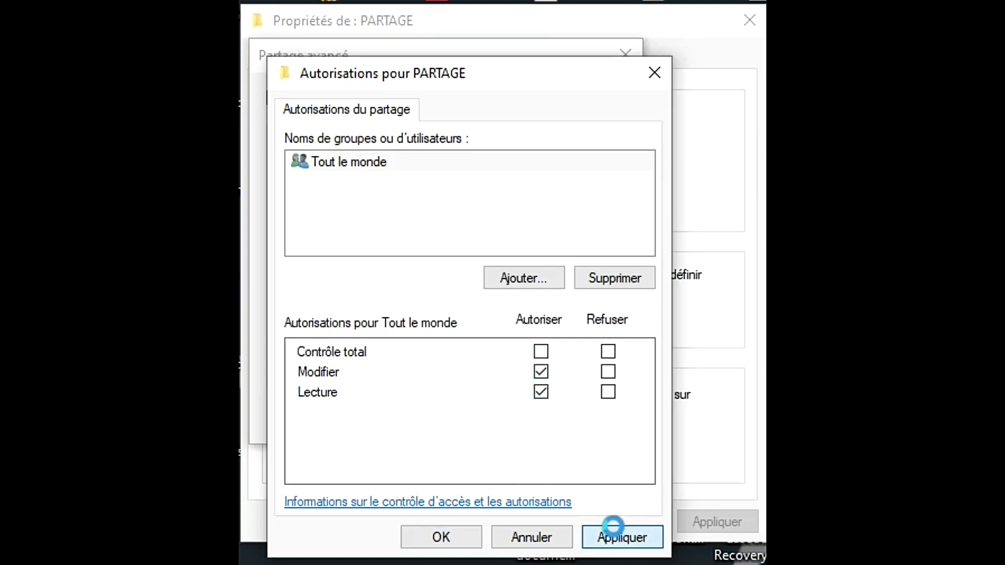
left_click(444, 536)
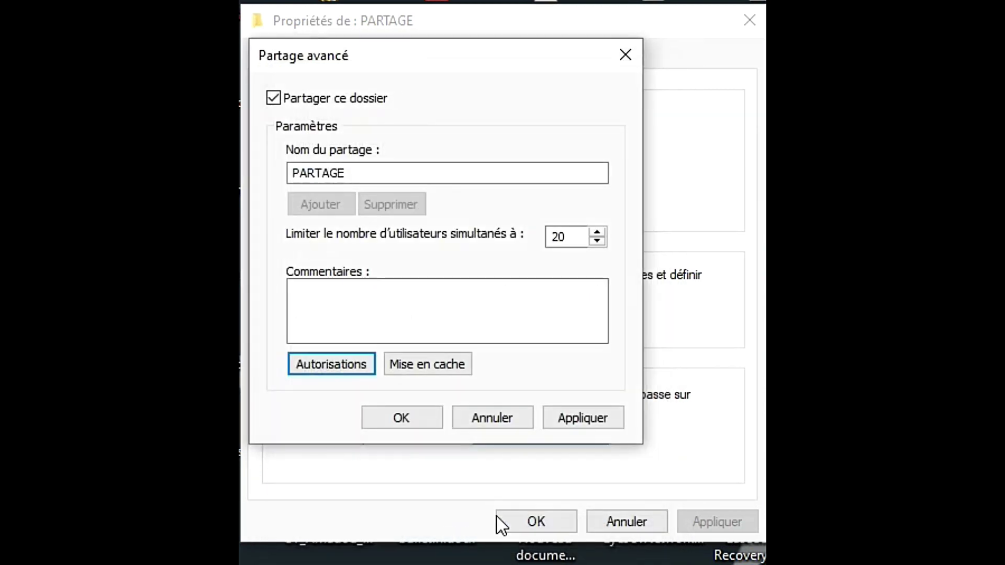
left_click(407, 417)
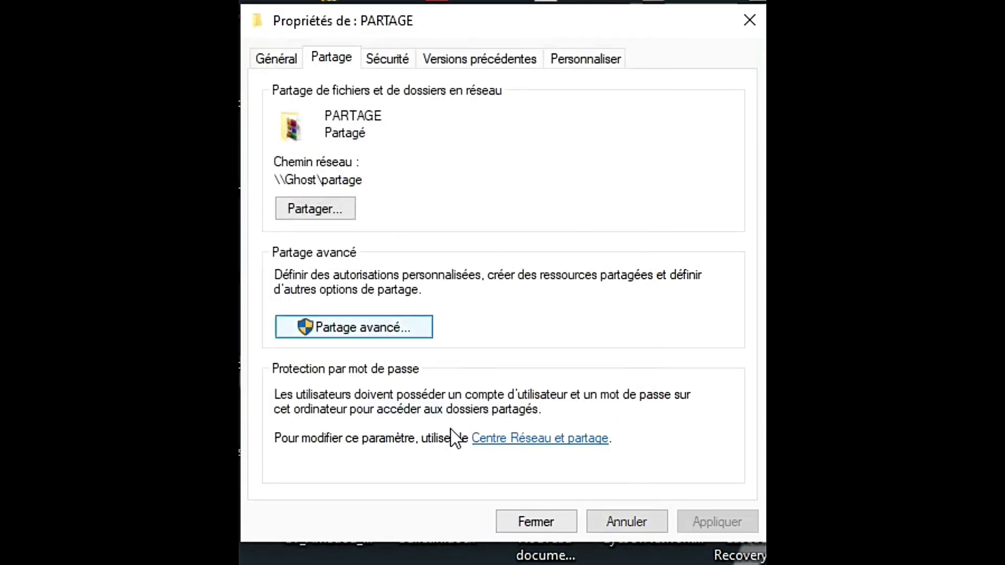
left_click(511, 516)
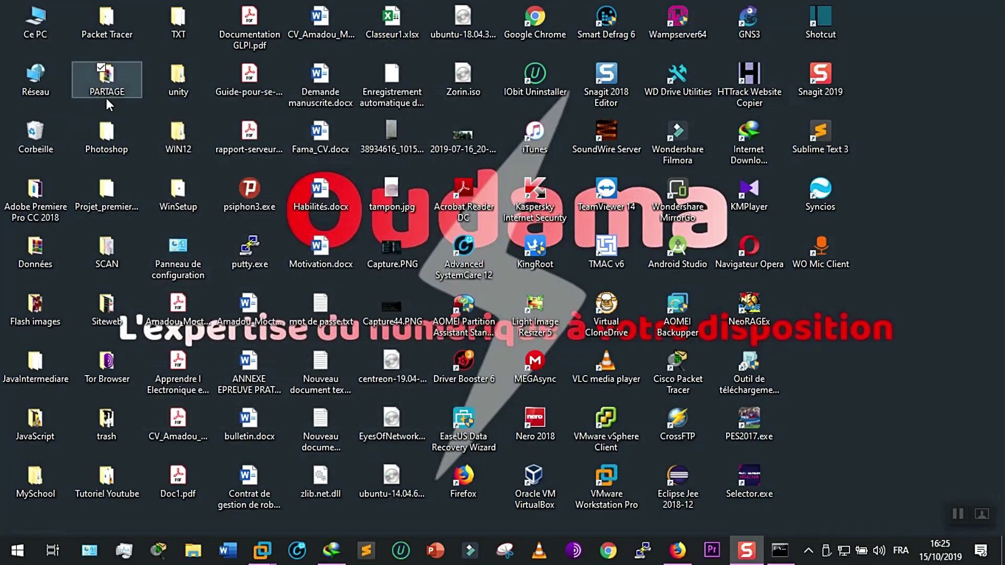
Step: Switch to the WIN7 virtual machine in VMware Workstation and display it full screen
mouse_move(262, 550)
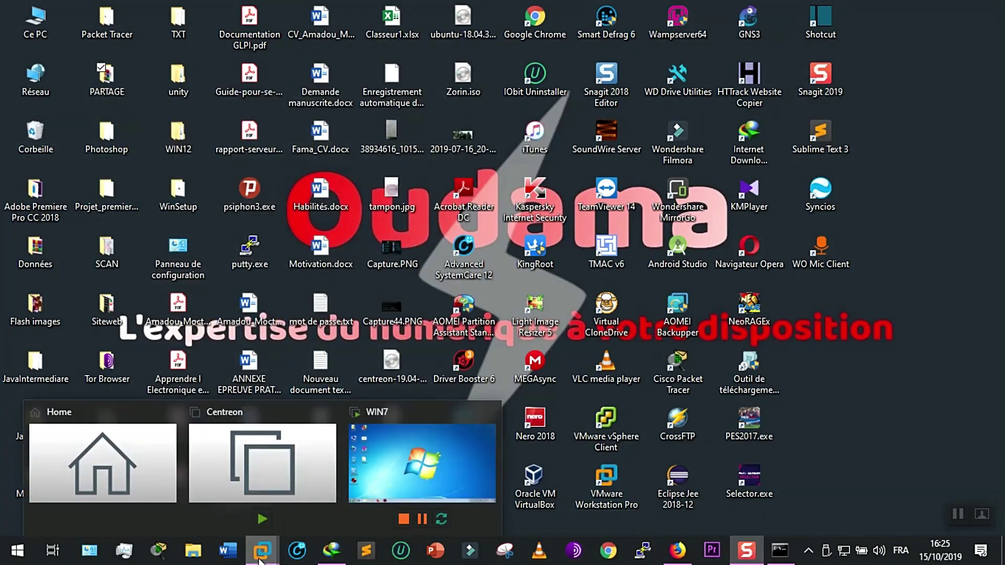
left_click(353, 490)
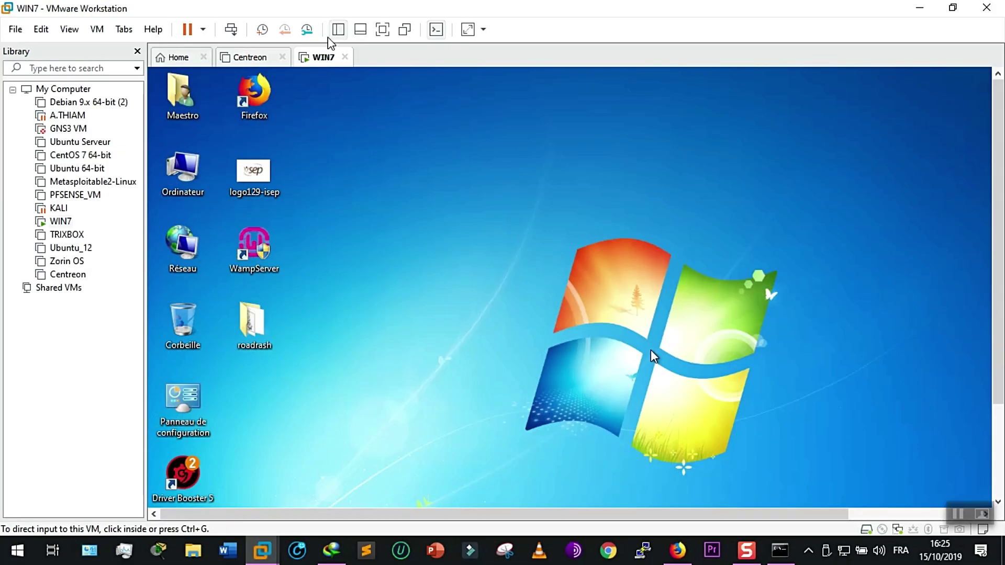
left_click(382, 29)
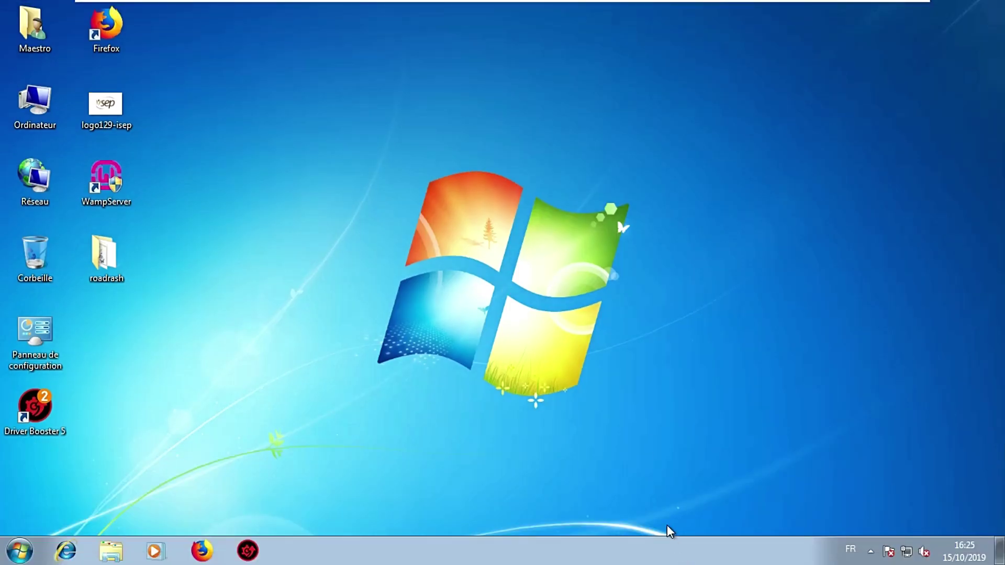
Step: Open the Centre Réseau et partage and examine the IPv4 address in the details of Connexion au réseau local 2
left_click(20, 550)
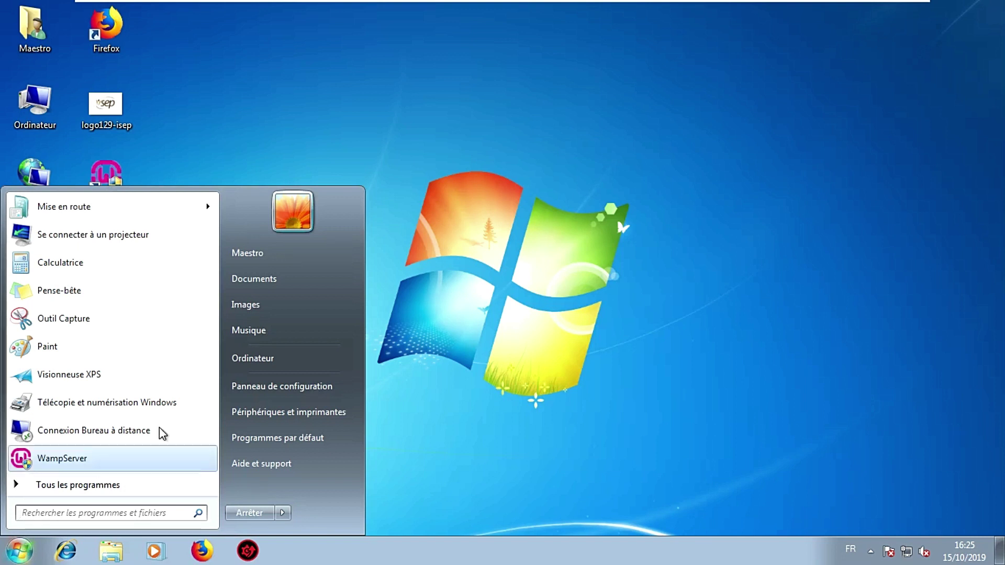
right_click(906, 550)
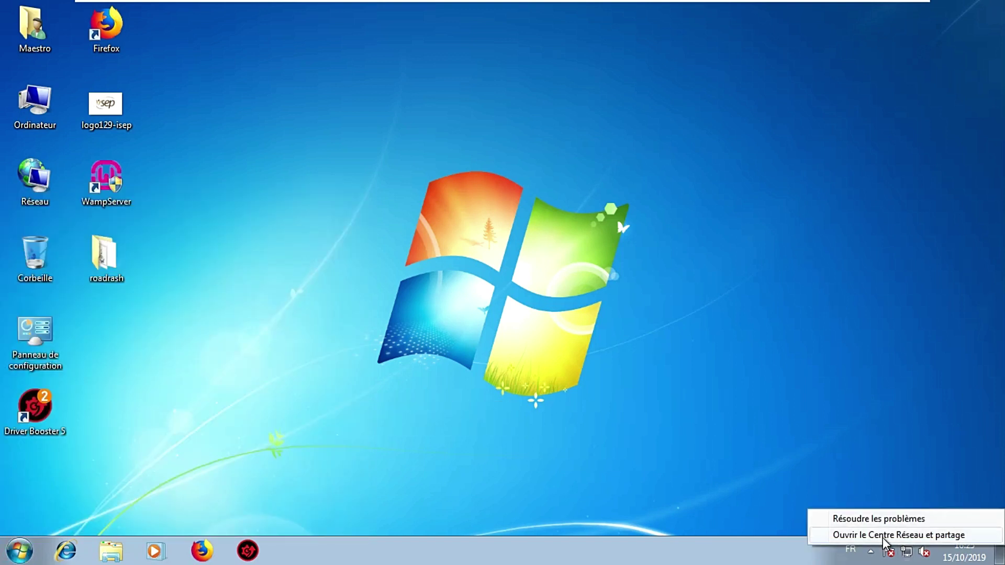
left_click(878, 535)
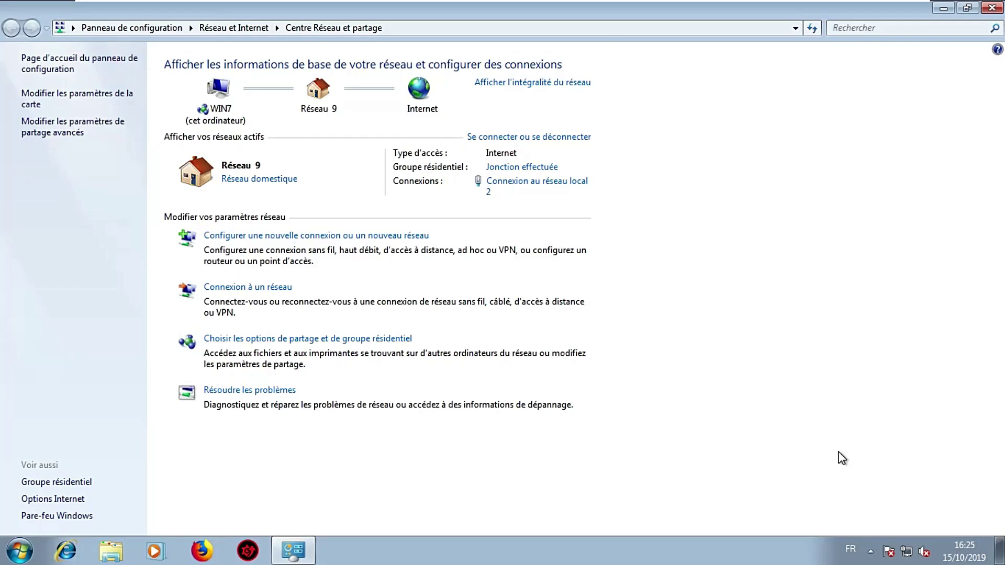
left_click(523, 183)
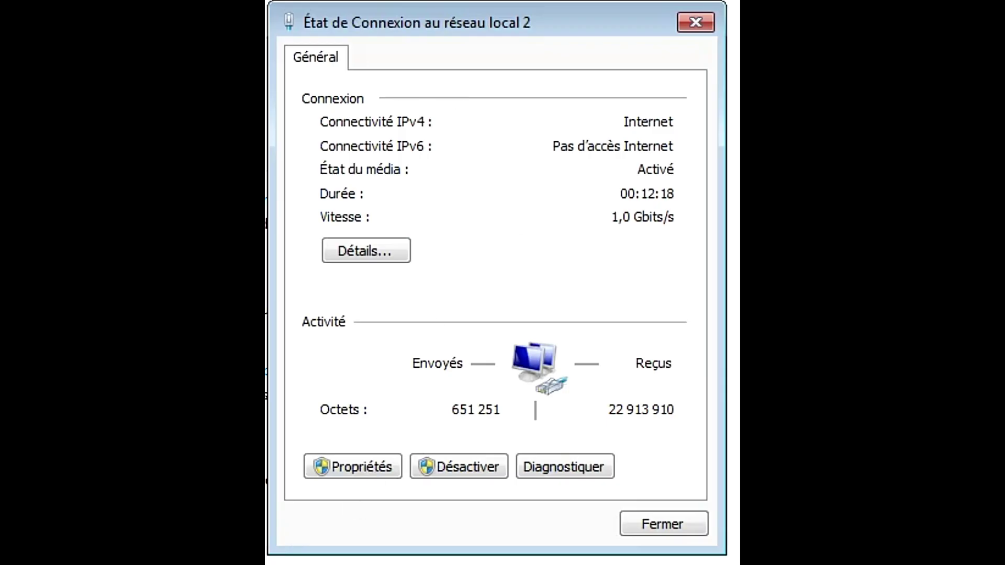
left_click(364, 251)
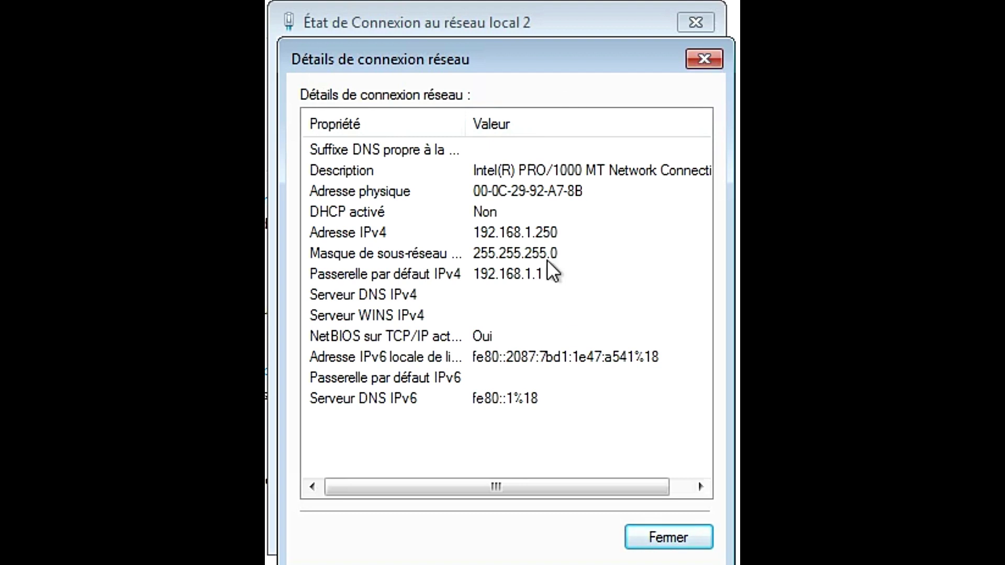
left_click(512, 233)
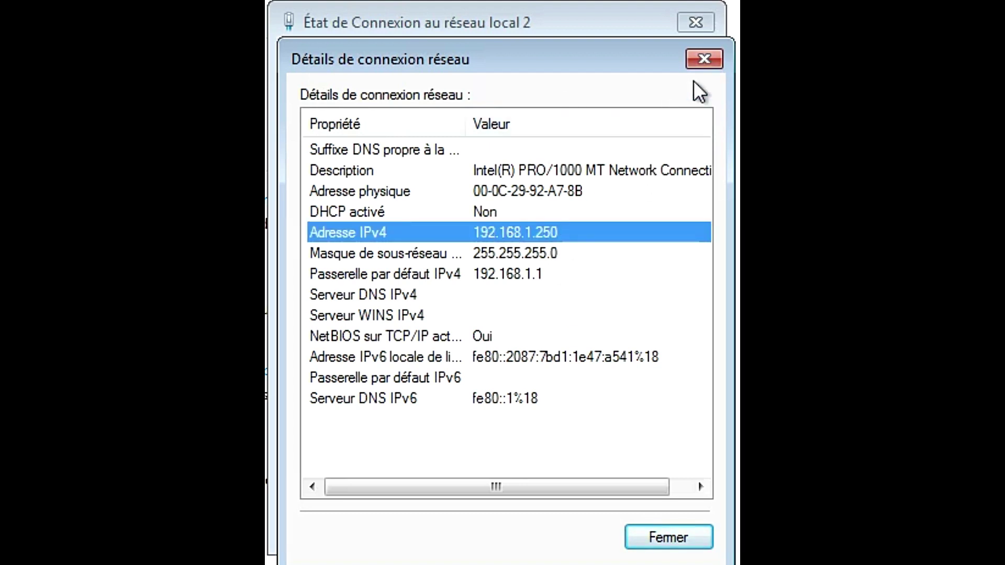
left_click(704, 59)
left_click(695, 23)
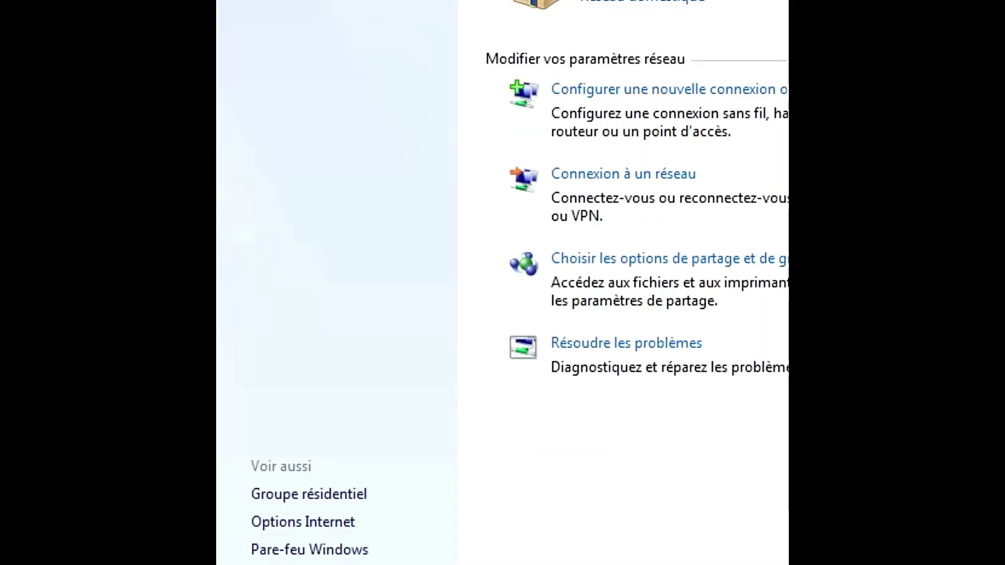
Step: Search for cmd and open a command prompt in the virtual machine
key("super")
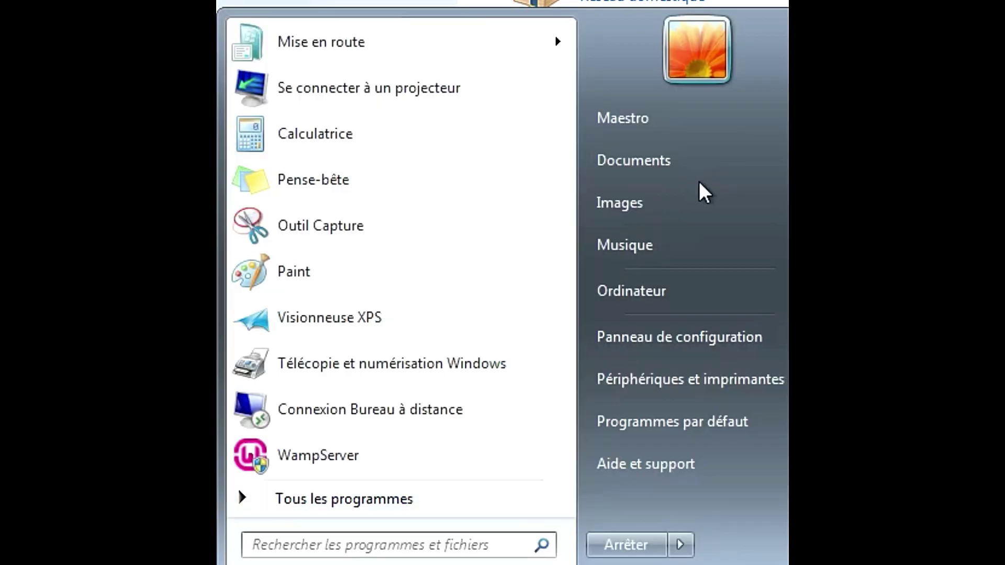
type("cmd")
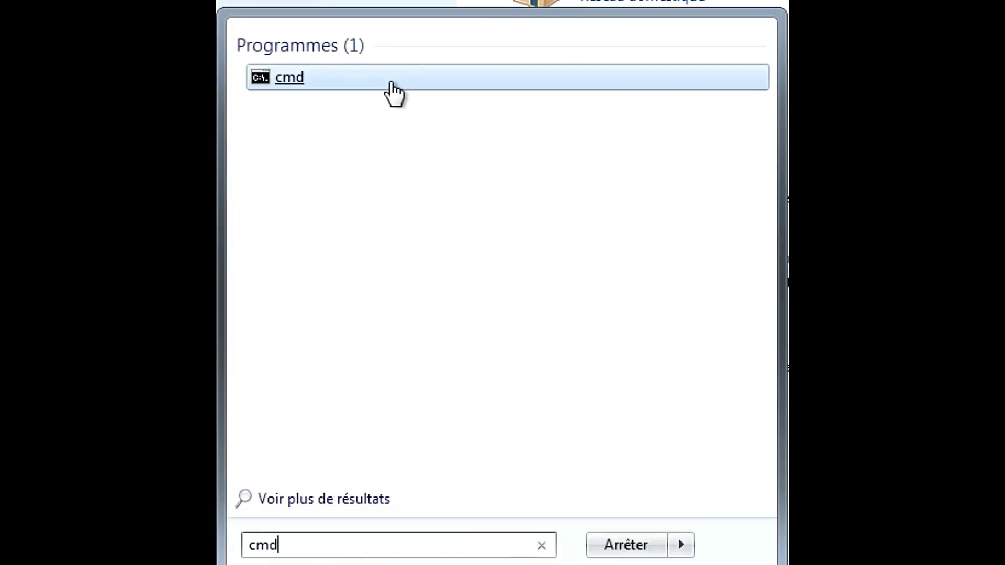
left_click(321, 72)
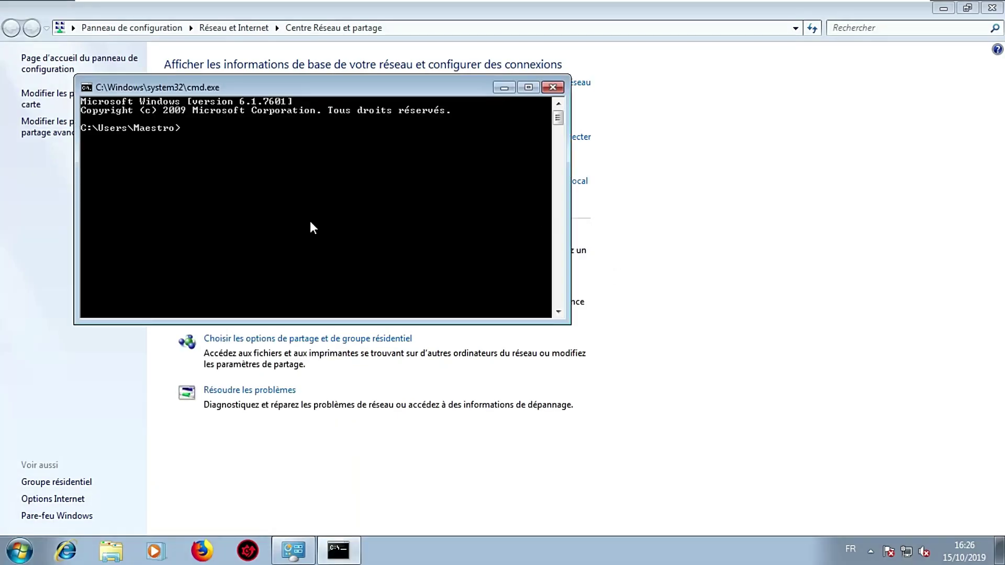
Step: Run ipconfig in the enlarged command prompt to check the machine's IP configuration, then minimize the window
type("ip")
left_click(528, 87)
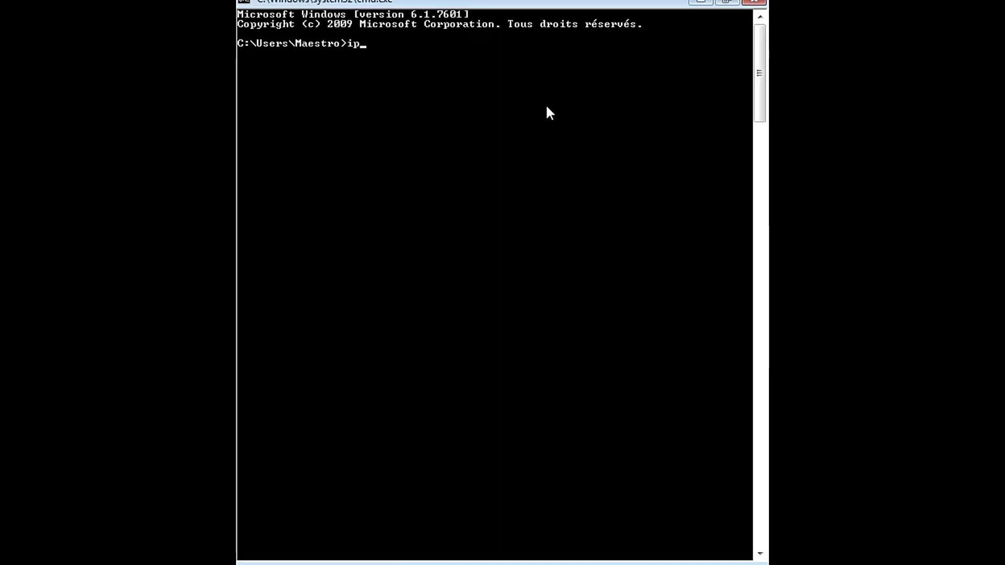
type("conf")
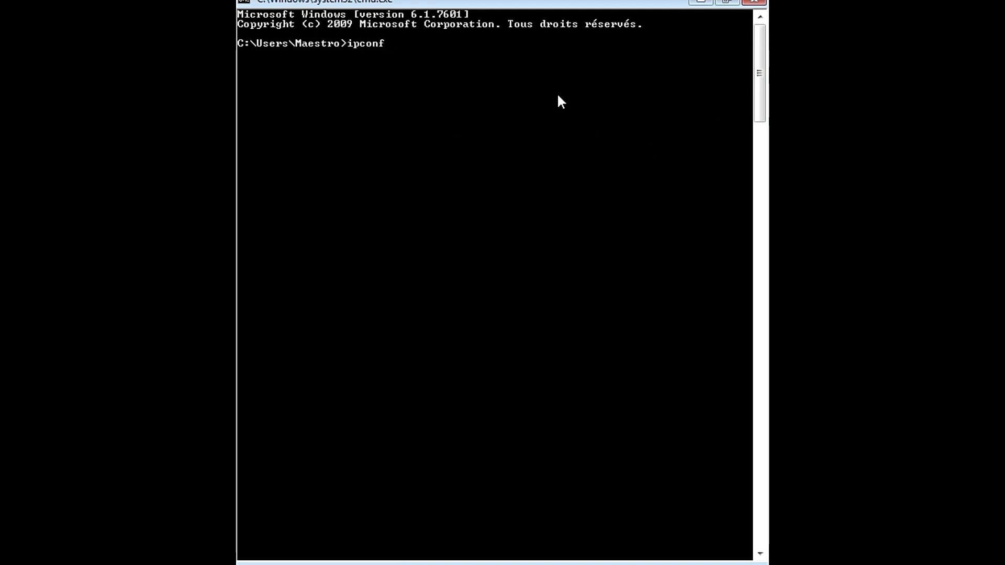
type("ig")
key("Return")
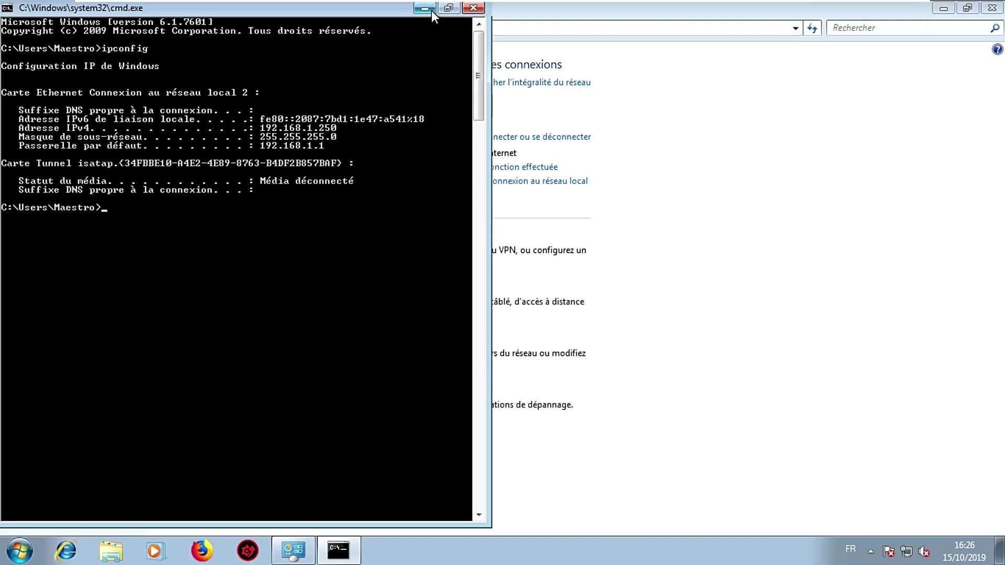
left_click(431, 9)
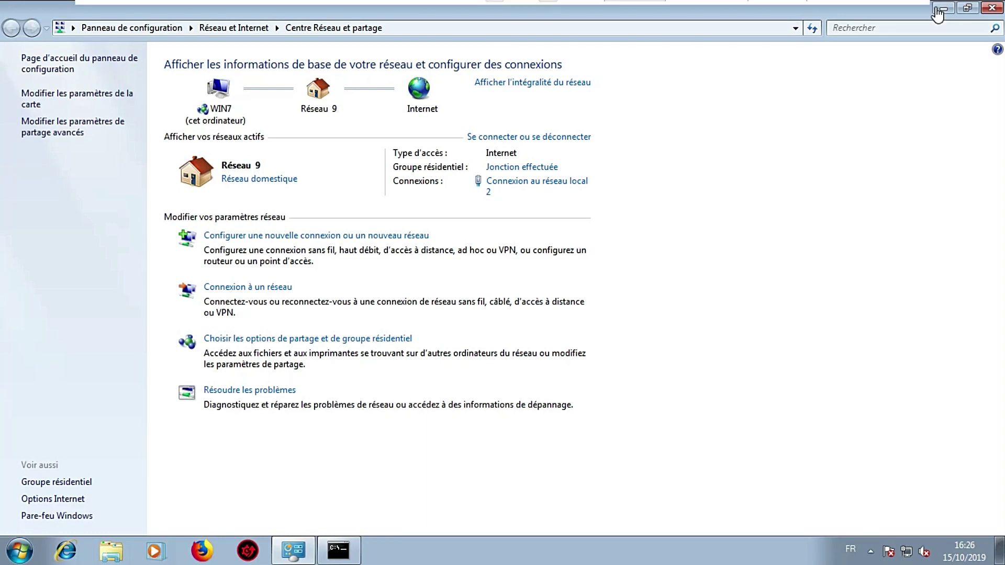
Step: Search for "exe" and open the Exécuter dialog in the virtual machine
left_click(7, 551)
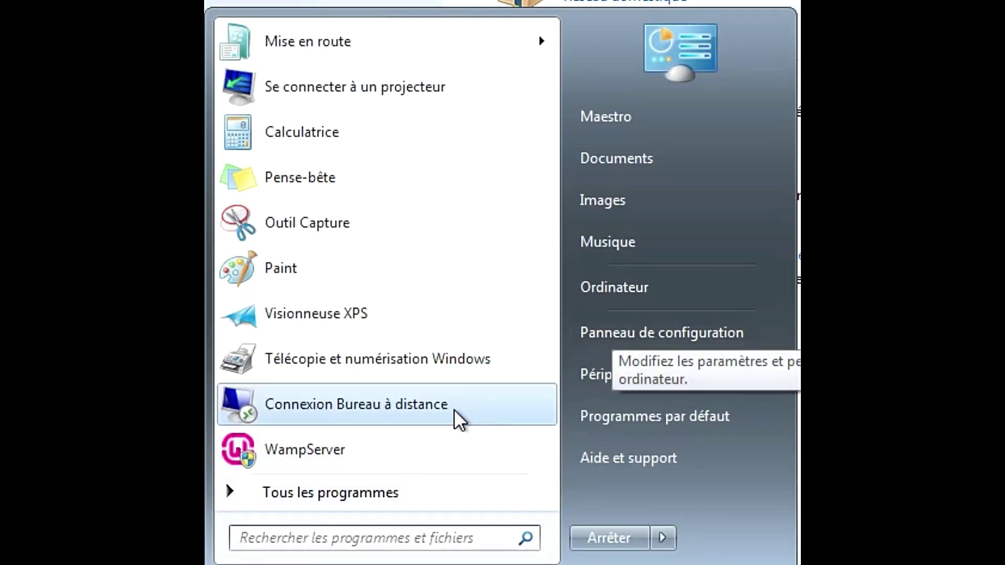
type("exe")
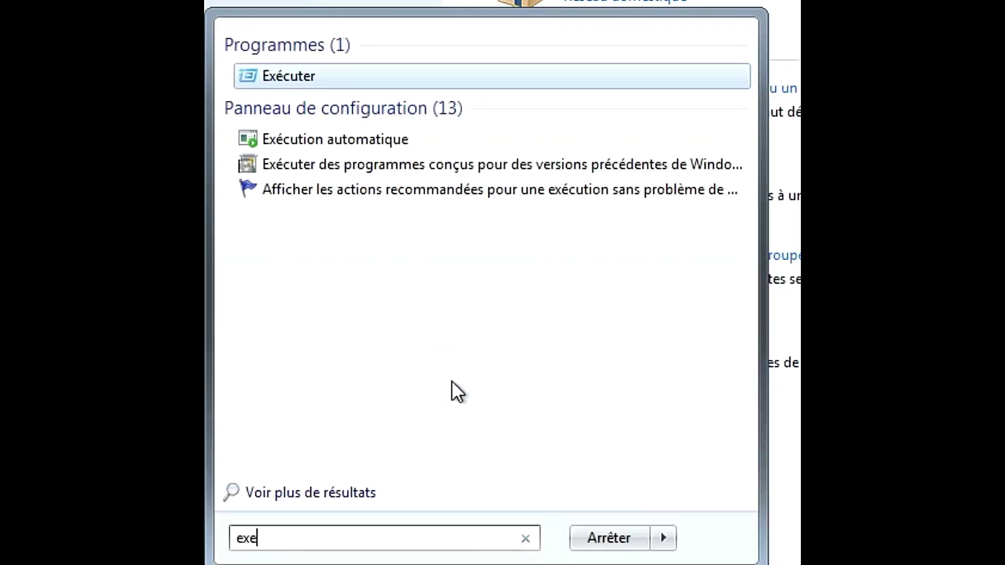
left_click(293, 79)
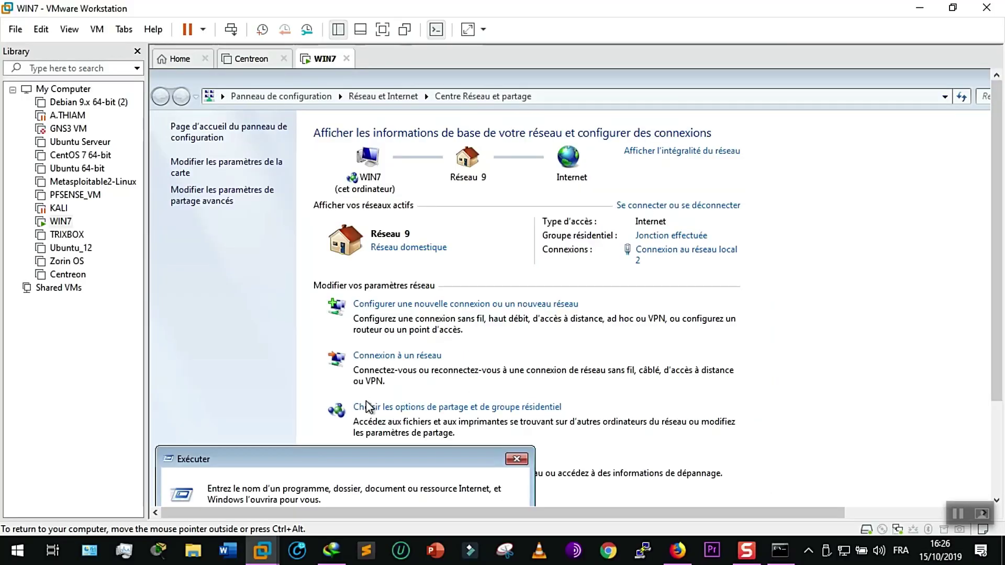
Step: Open the network path \\192.168.1.200\PARTAGE from the Exécuter dialog in the virtual machine
left_click_drag(340, 460, 382, 293)
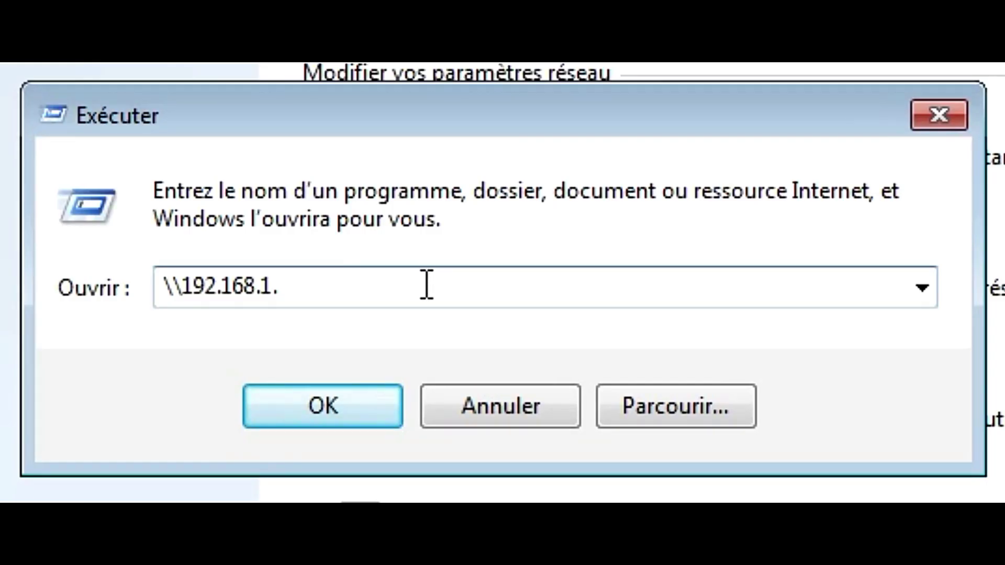
type("200")
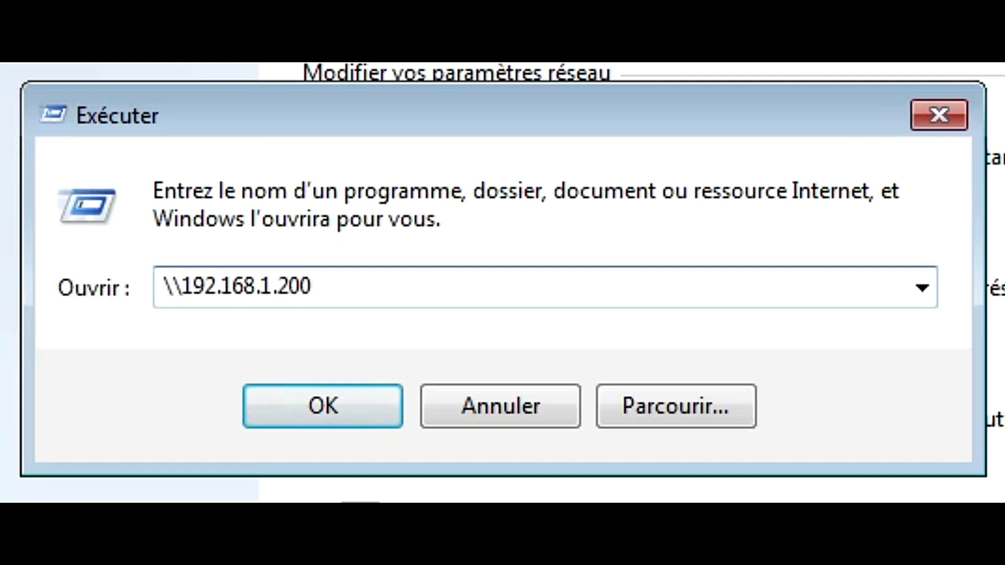
type("\\")
type("PAR")
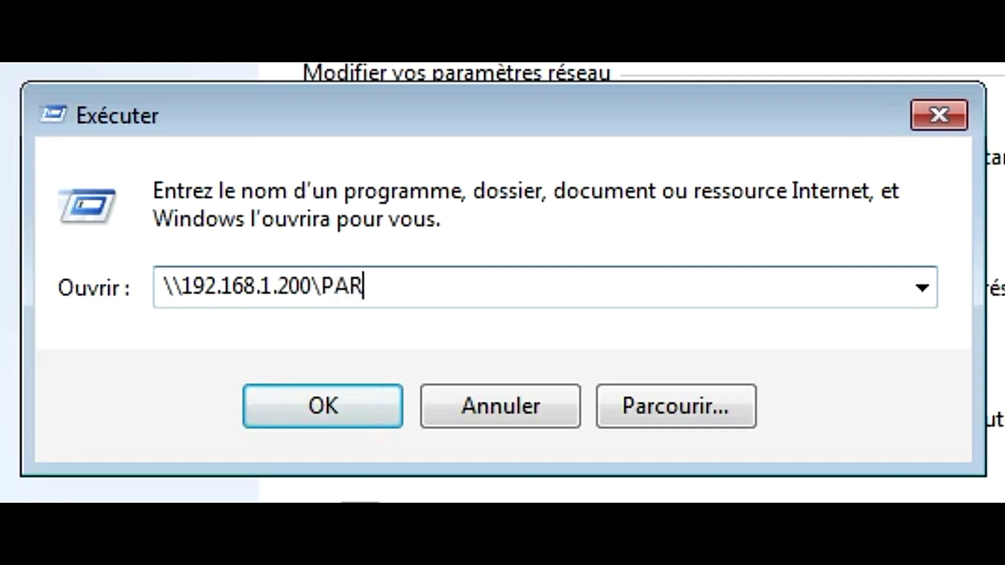
type("TAGE")
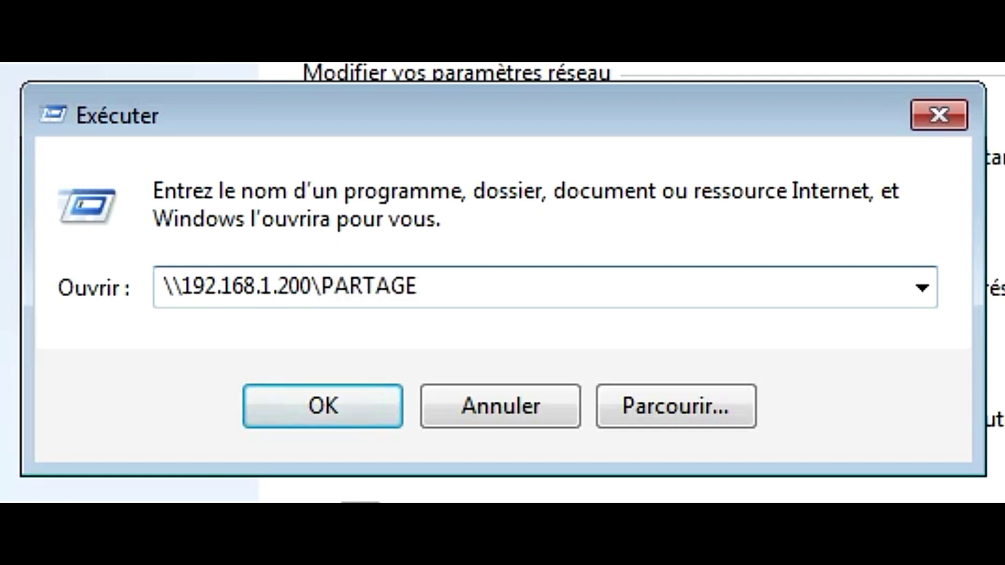
key("ctrl+a")
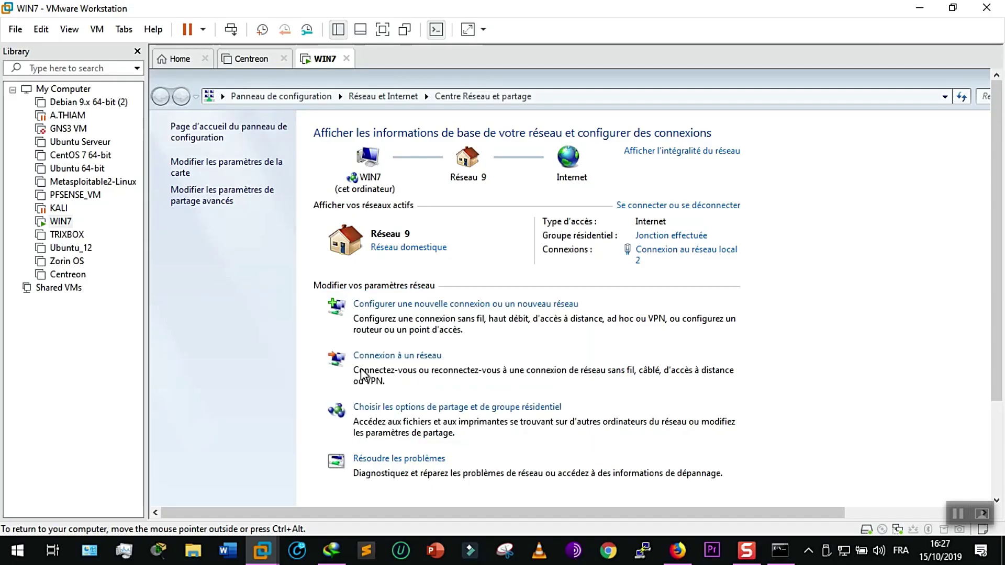
key("ctrl+alt+Return")
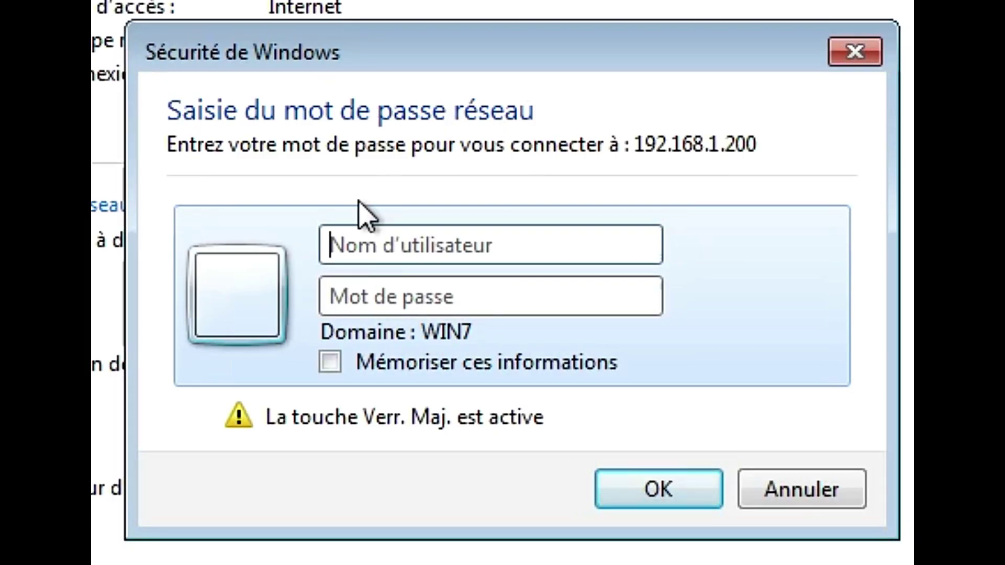
Step: Enter the host account's user name and password in the network login prompt and connect to 192.168.1.200
left_click(352, 250)
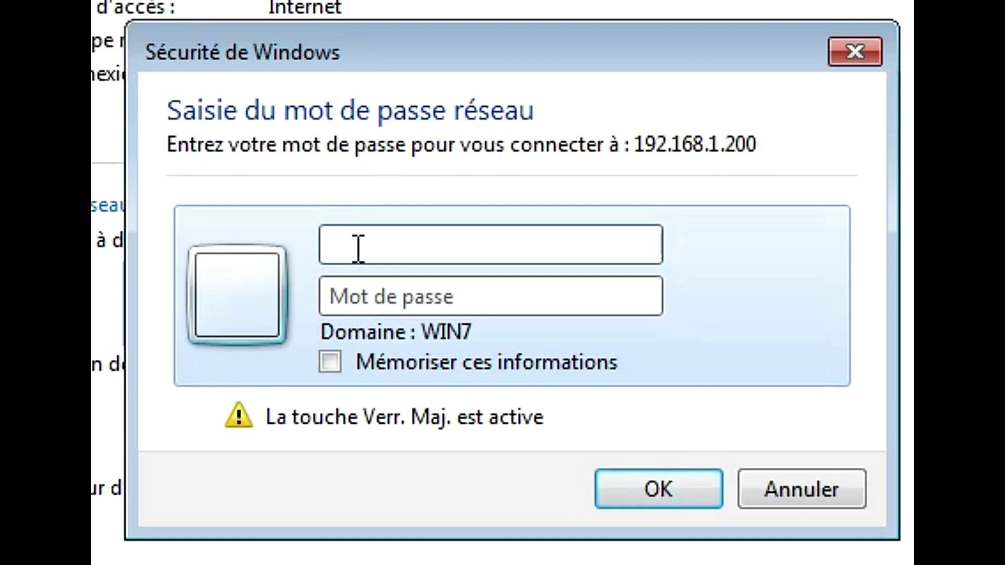
key("Caps_Lock")
type("Ama")
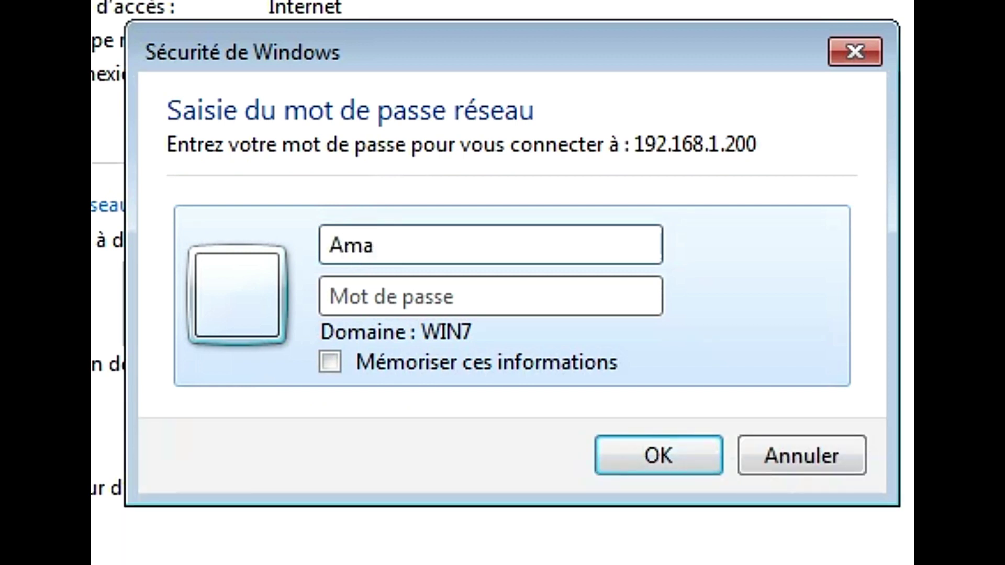
type("dou.")
key("Caps_Lock")
type("TH")
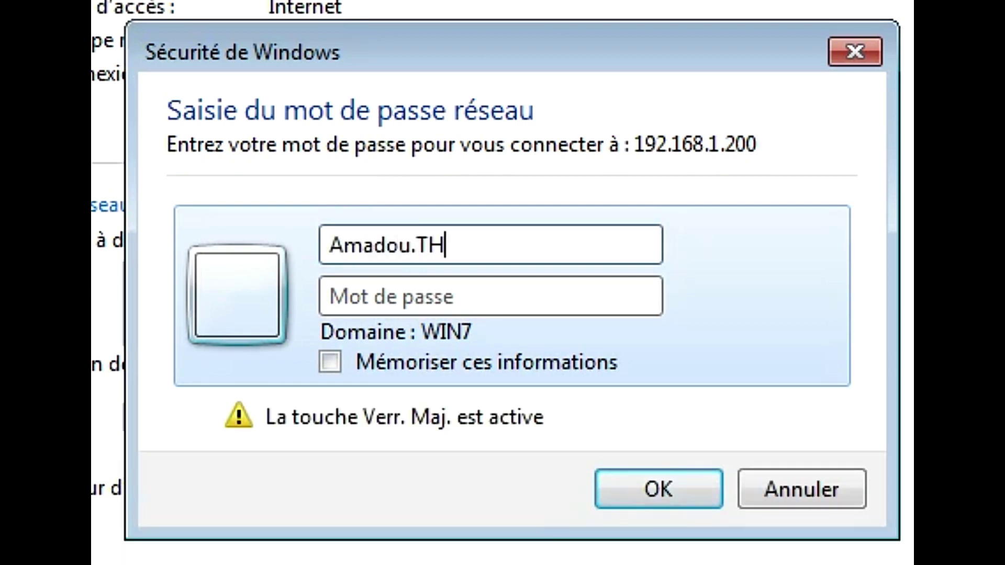
key("Tab")
key("Caps_Lock")
type("****")
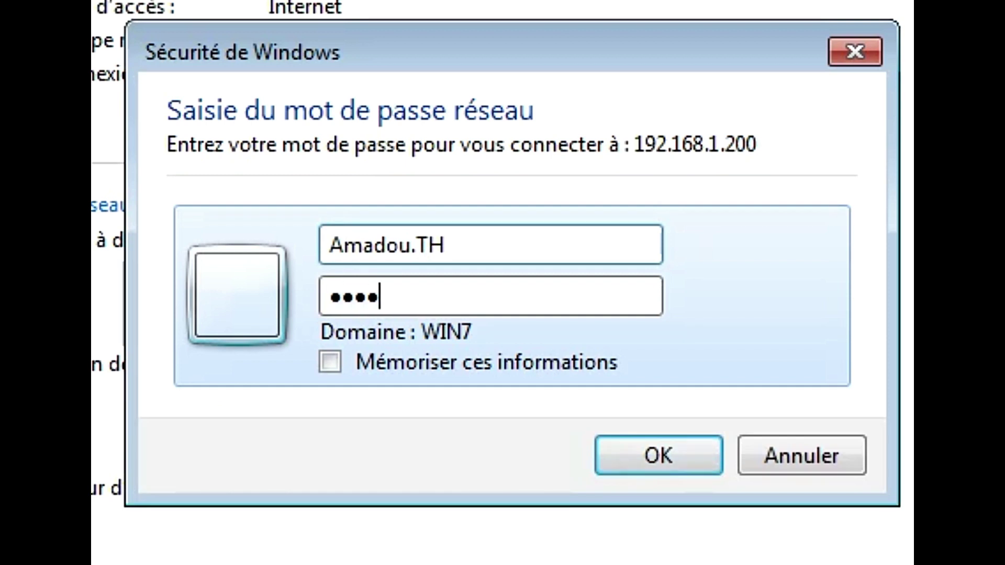
type("*******")
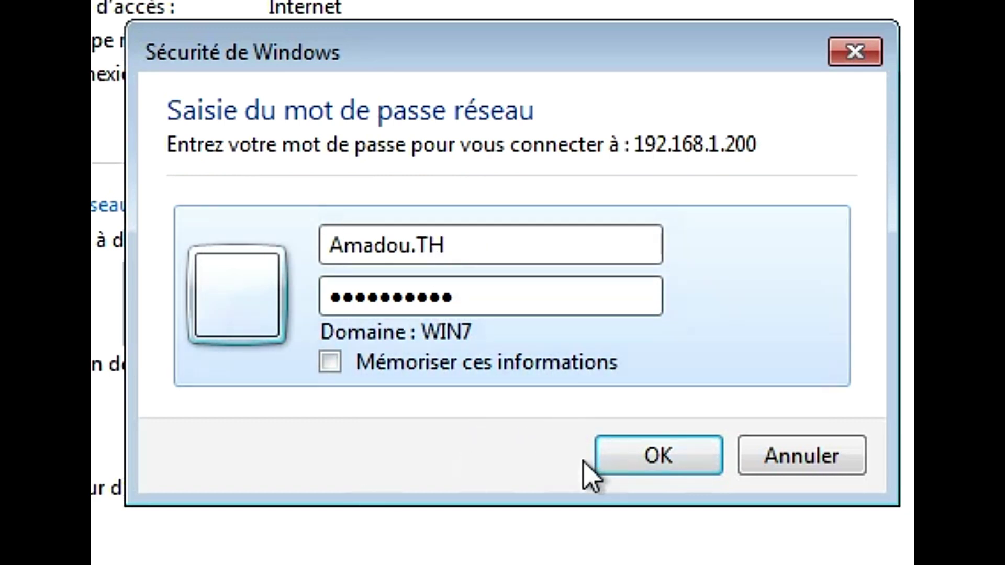
left_click(631, 462)
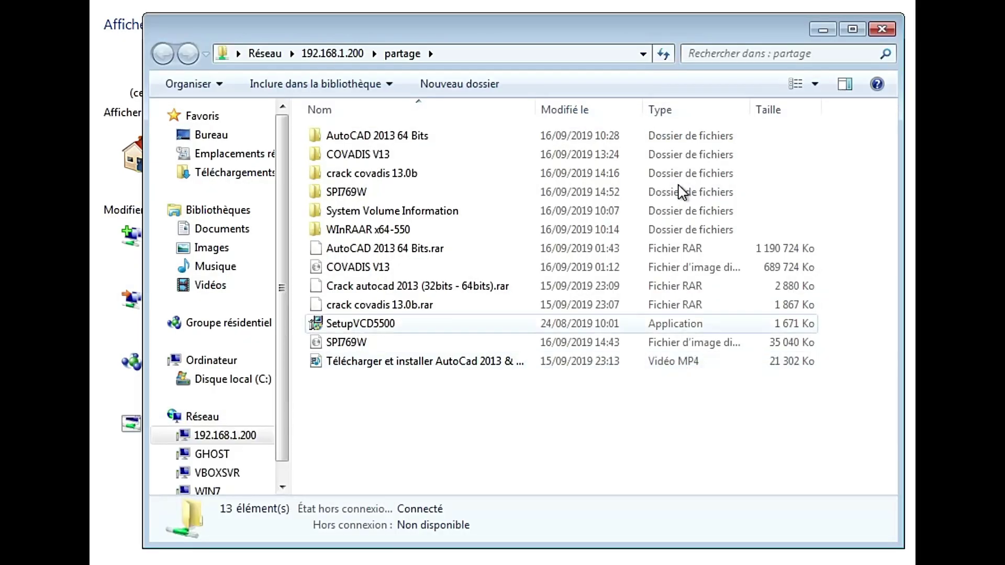
Step: Create a new text document named test in the shared partage folder
left_click_drag(592, 461, 545, 107)
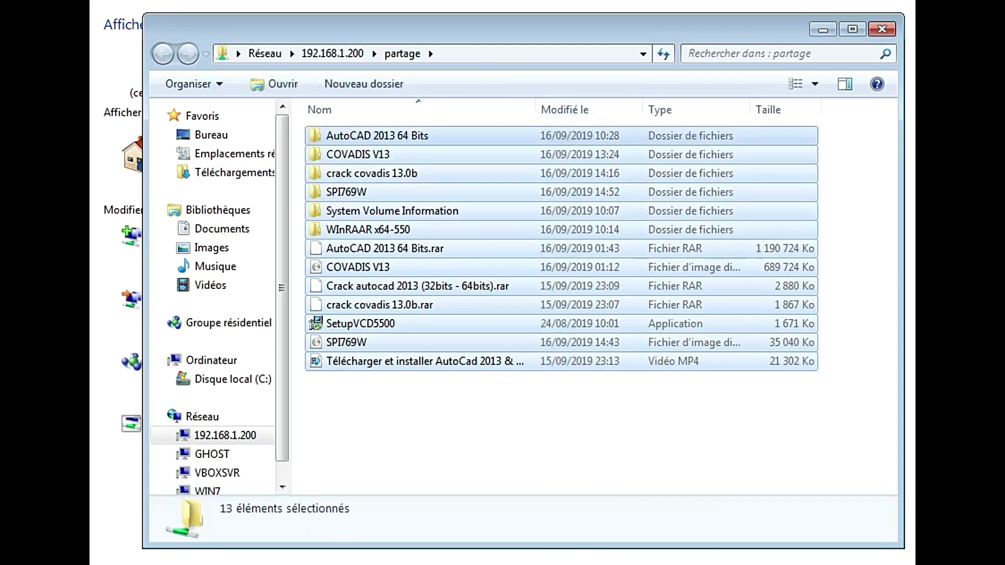
left_click(579, 450)
right_click(578, 449)
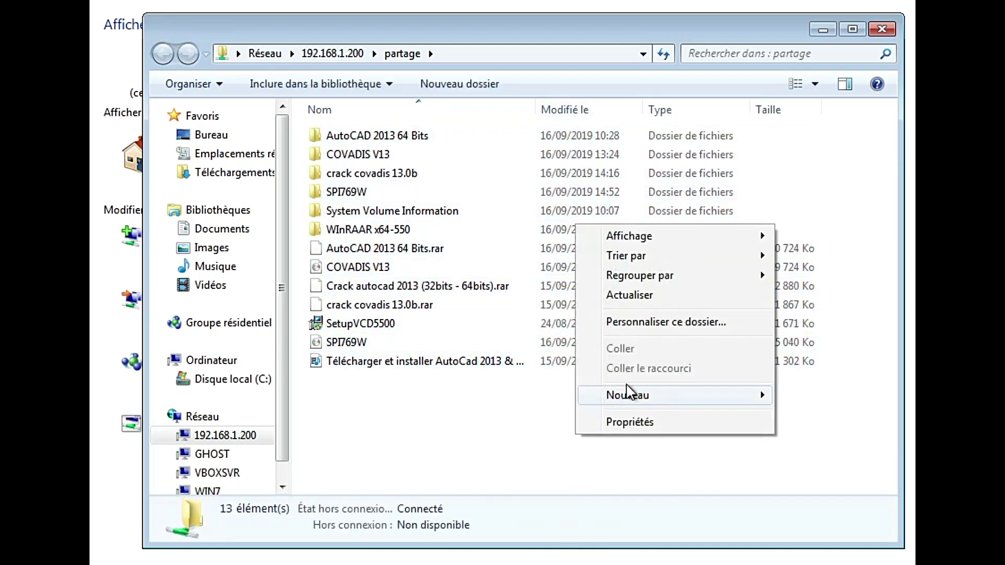
mouse_move(729, 402)
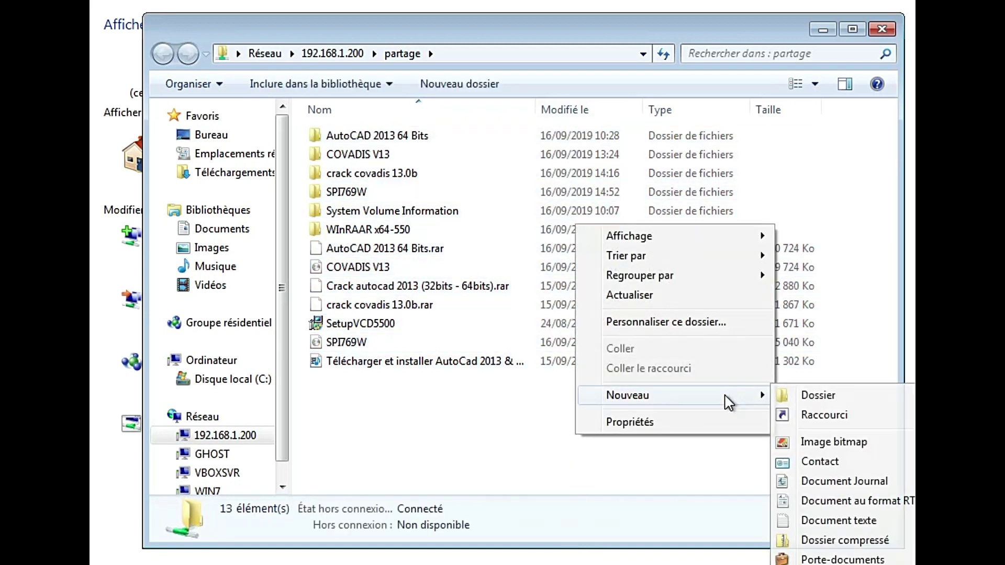
left_click(809, 522)
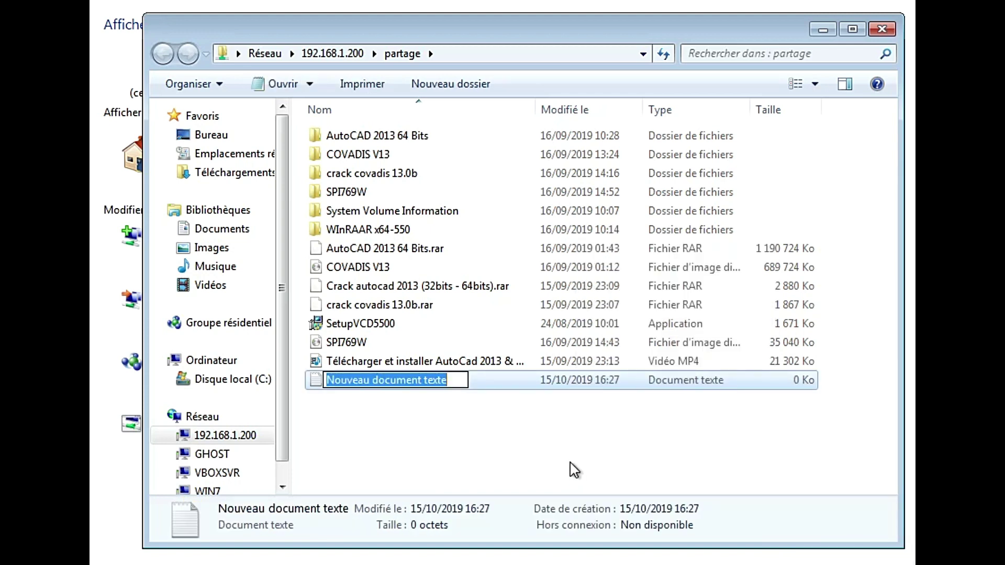
type("tes")
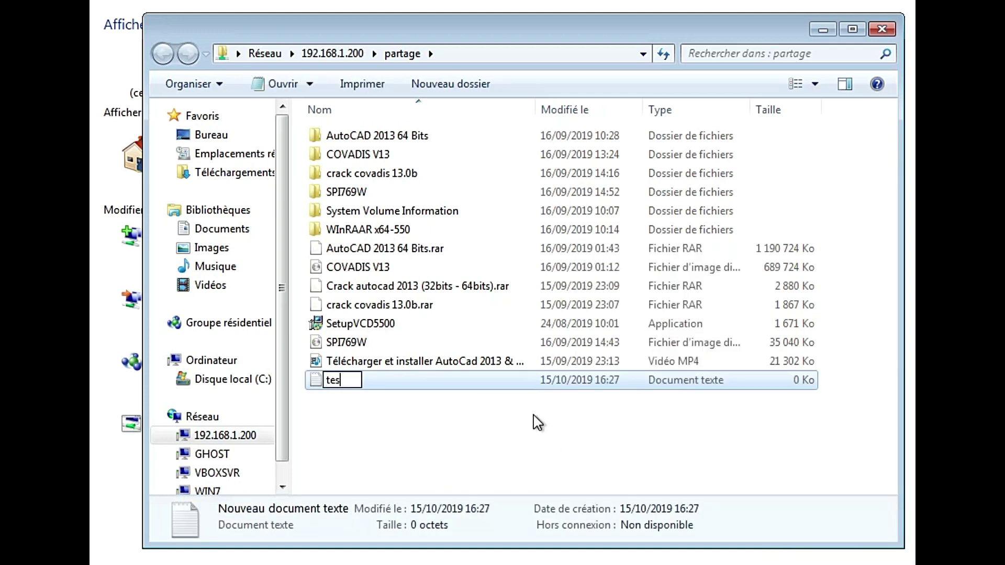
type("t")
key("Return")
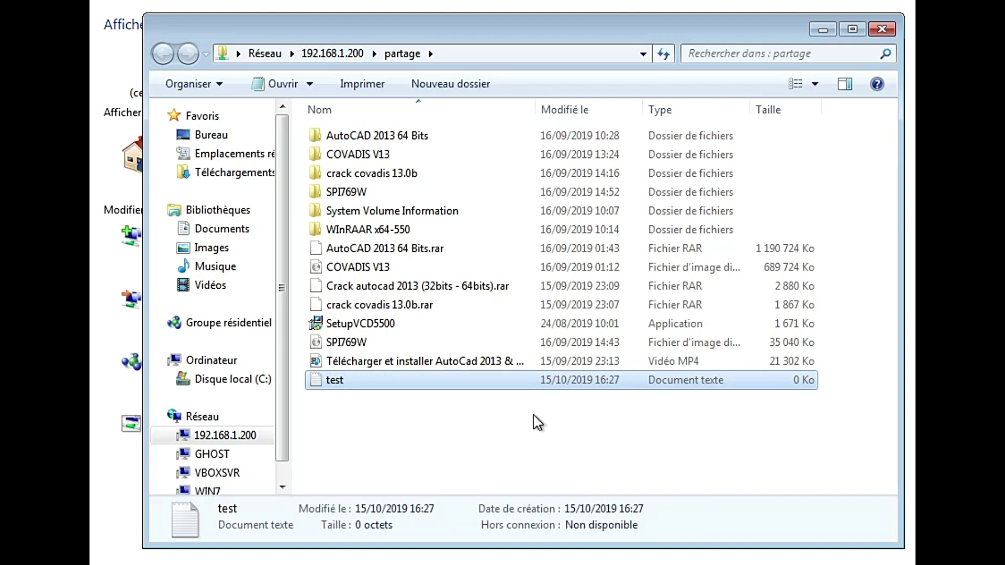
Step: Open the test document, write "Ceci est un fichier test :)" in it and save it
key("Return")
type("ceci est un fichier test :)")
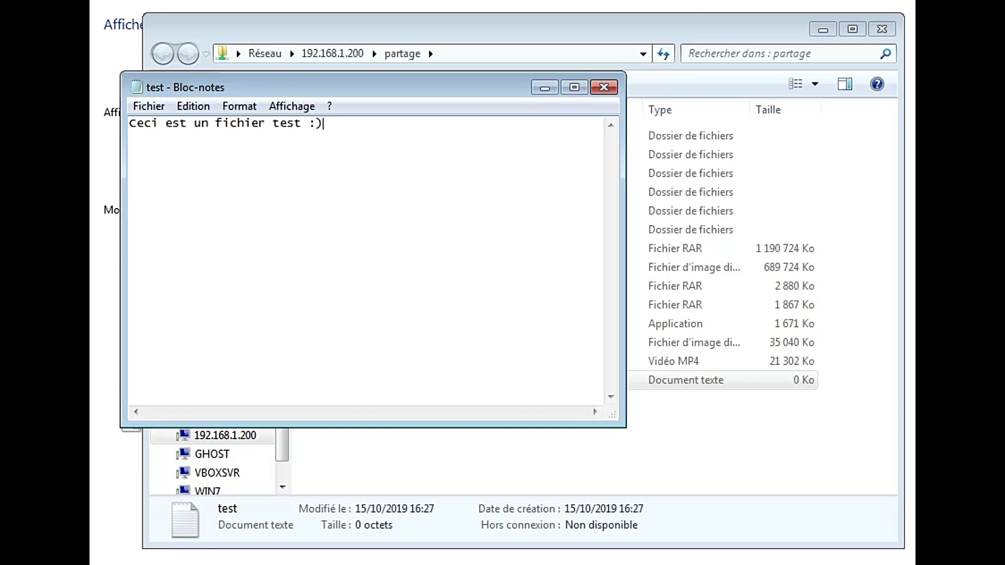
left_click(137, 106)
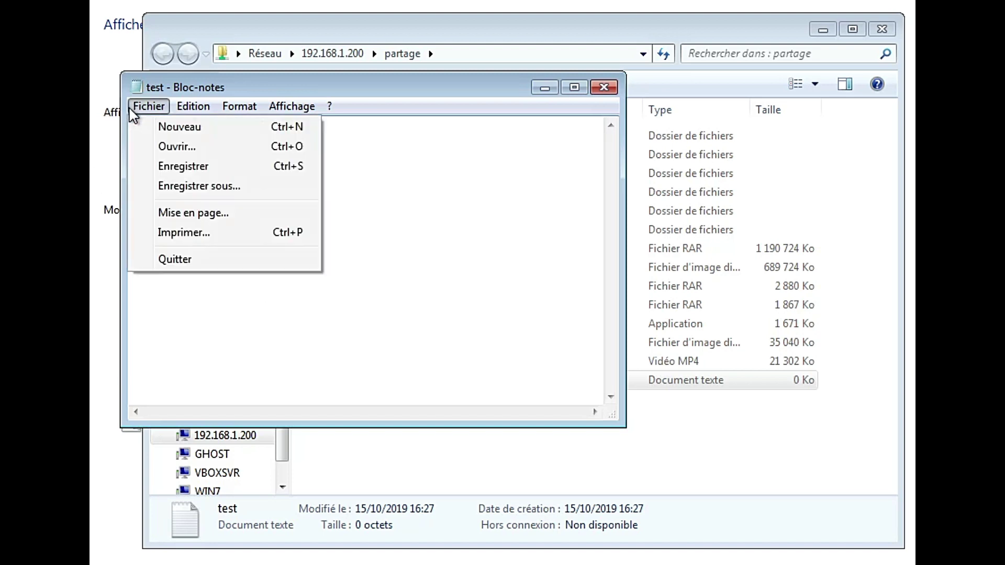
left_click(198, 166)
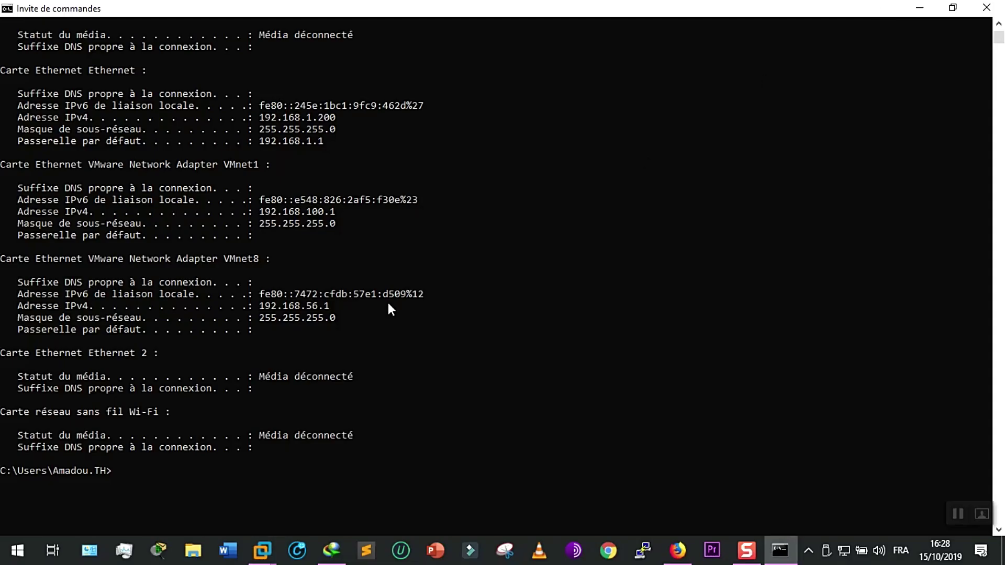
Step: Minimize the host's command prompt and open test.txt from the PARTAGE folder on the host's desktop
left_click(920, 8)
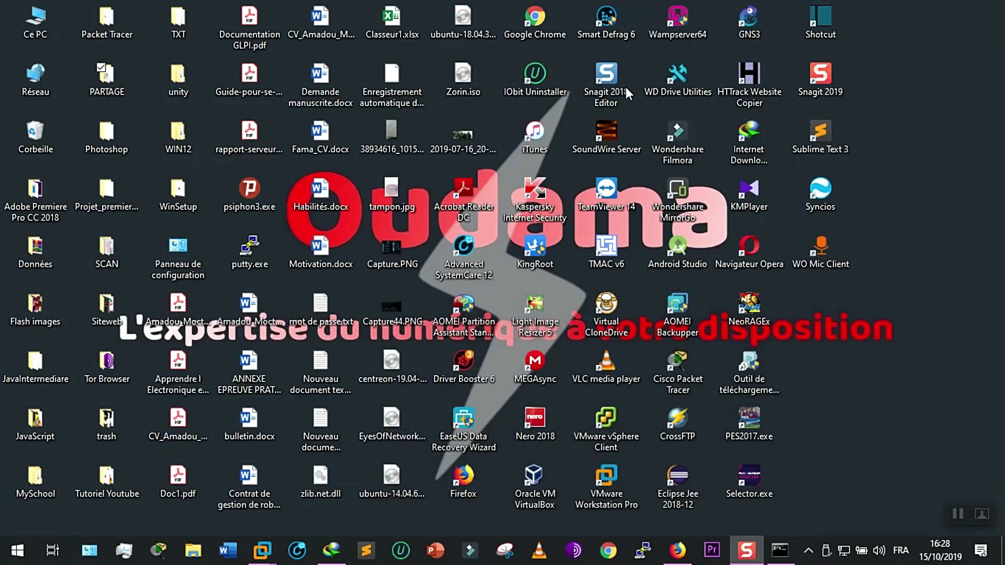
double_click(126, 69)
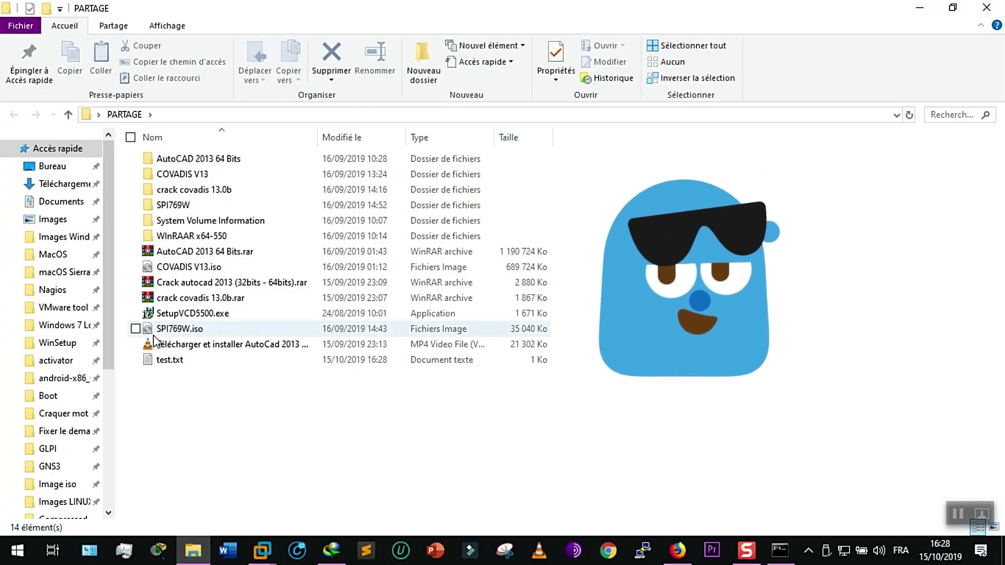
double_click(183, 360)
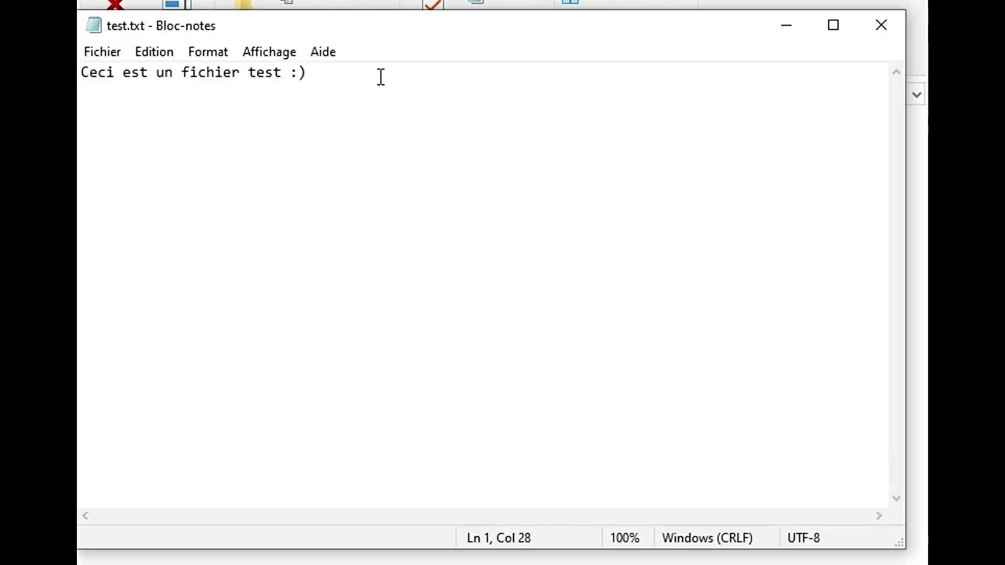
Step: Add "et voila partagez la video et likez :)" on line 4 of test.txt, after two blank lines, and save the file
key("Return")
key("Return")
key("Return")
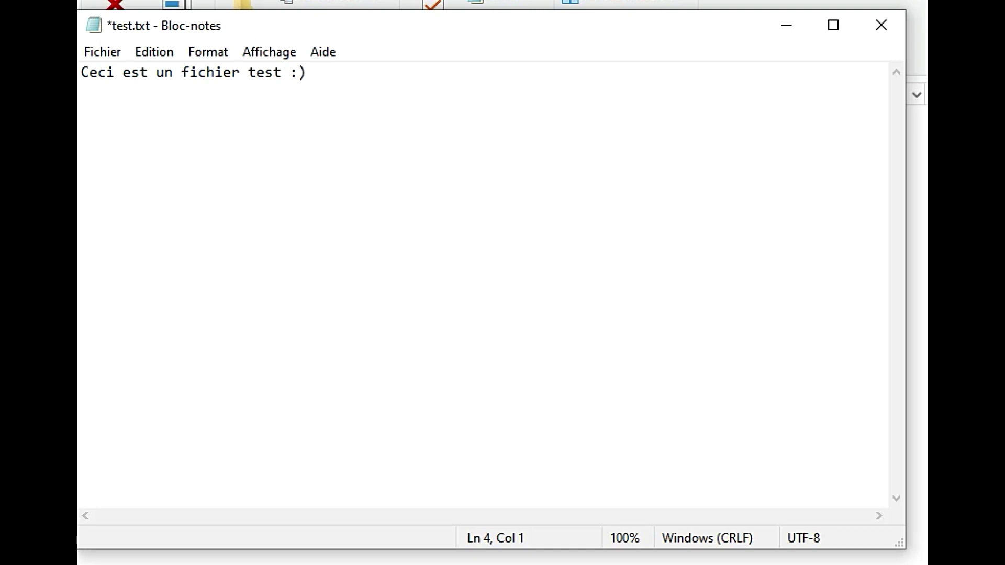
type("et voila")
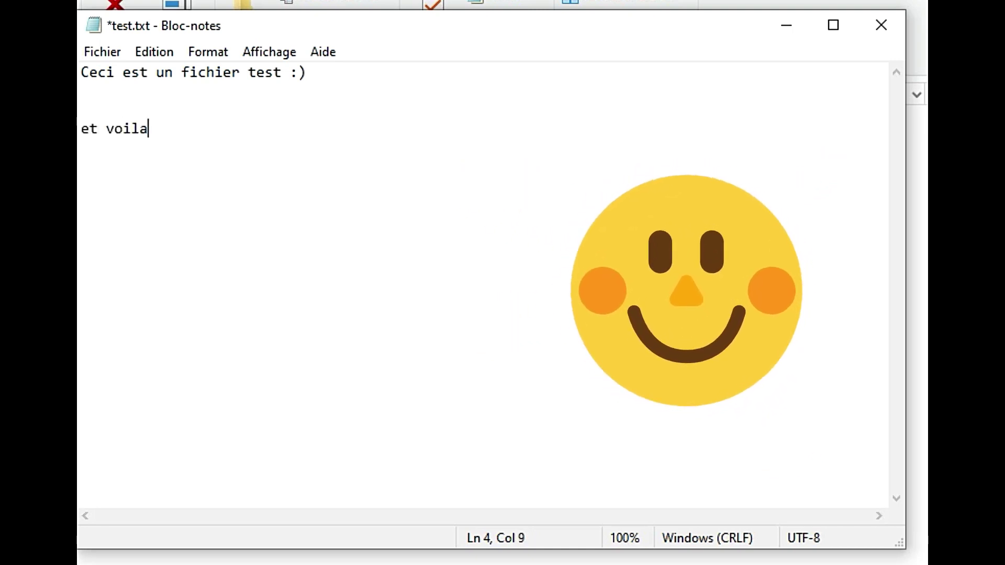
type(" pa")
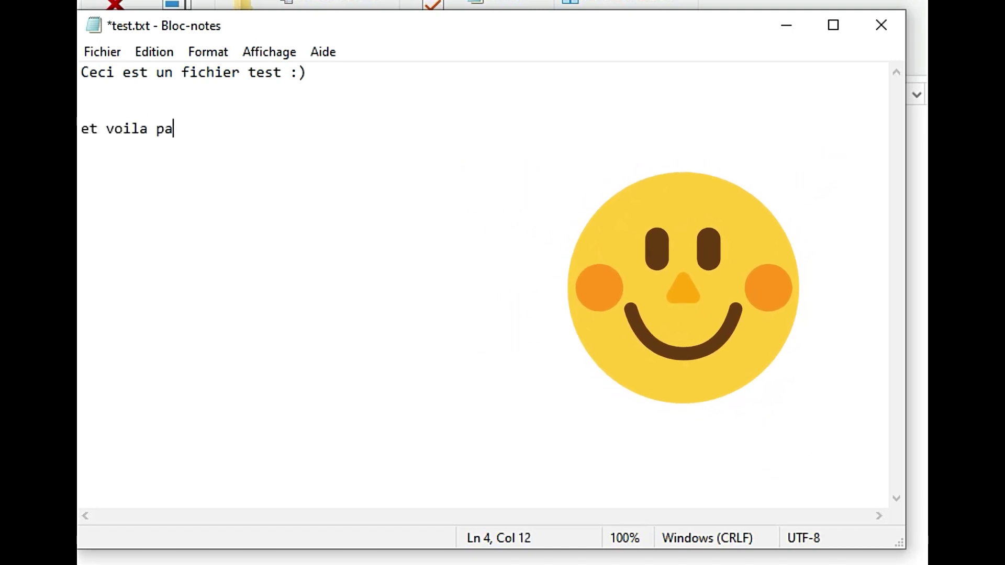
type("rtagez la video et")
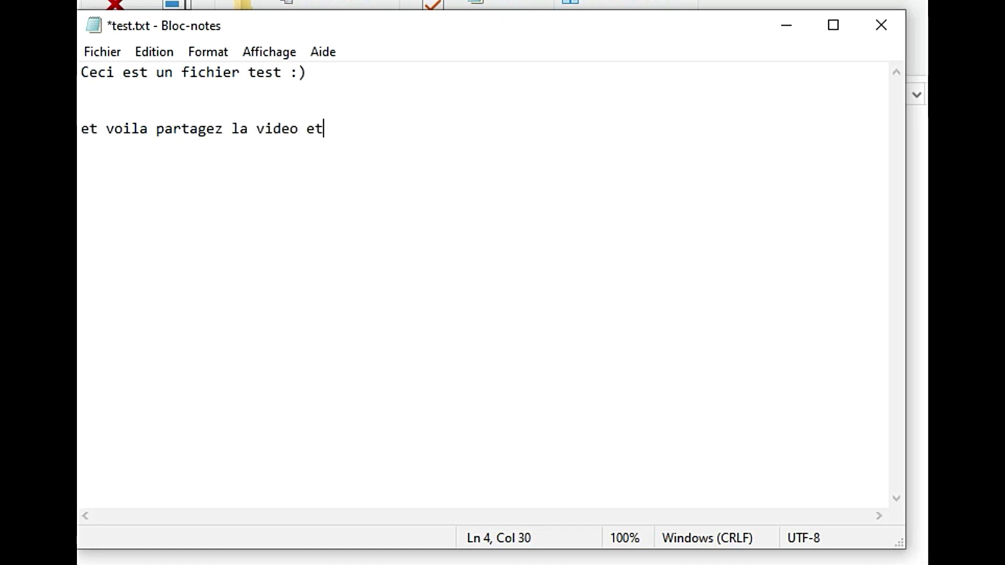
type("likez :)")
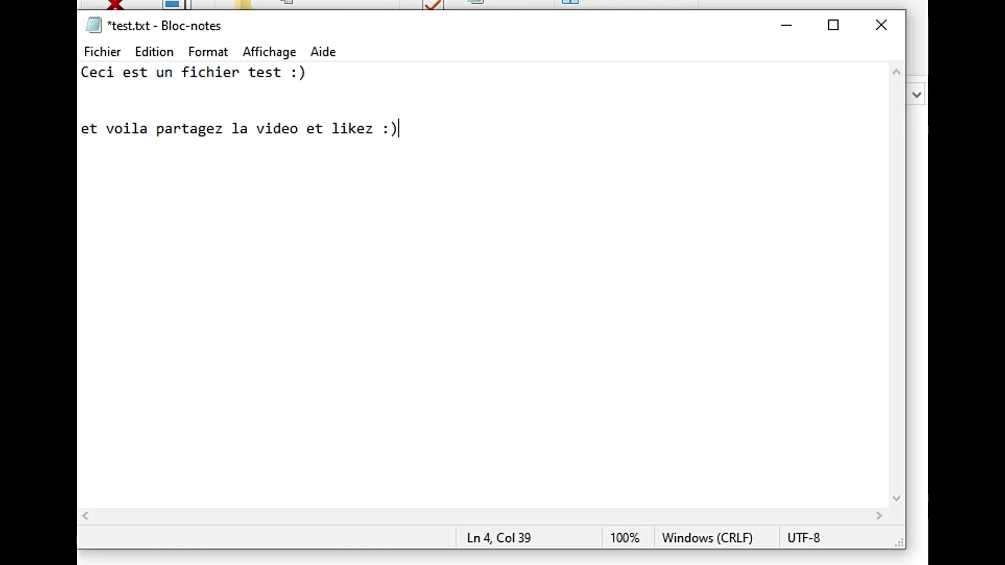
key("ctrl+s")
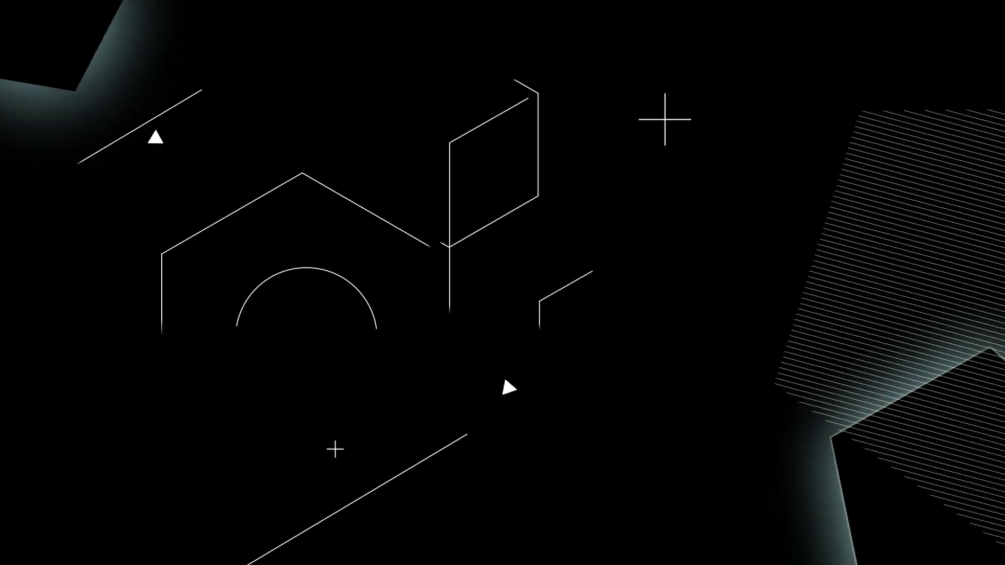